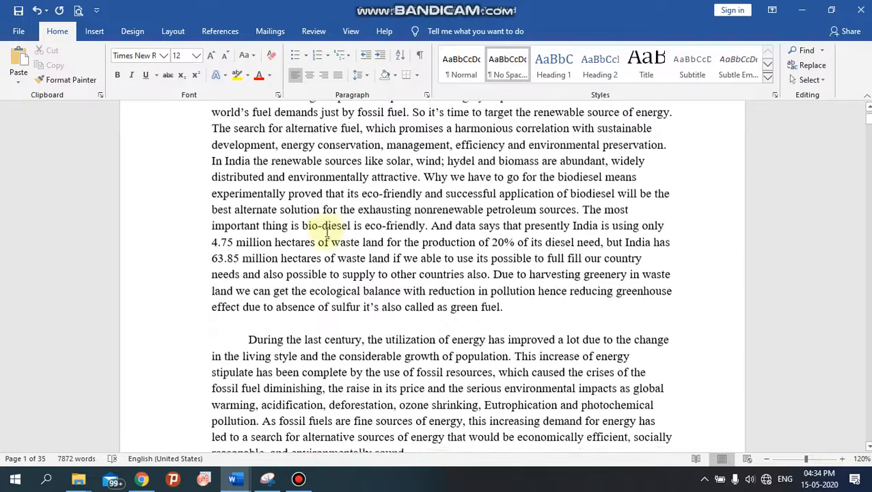
- Set the report's paper size to A4 (21 cm x 29.7 cm) and check the pages
scroll(369, 283, up, 4)
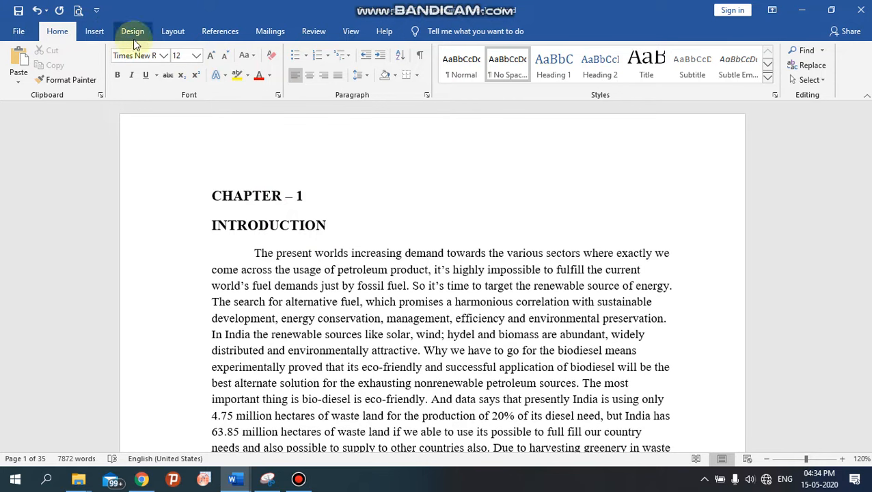
click(173, 32)
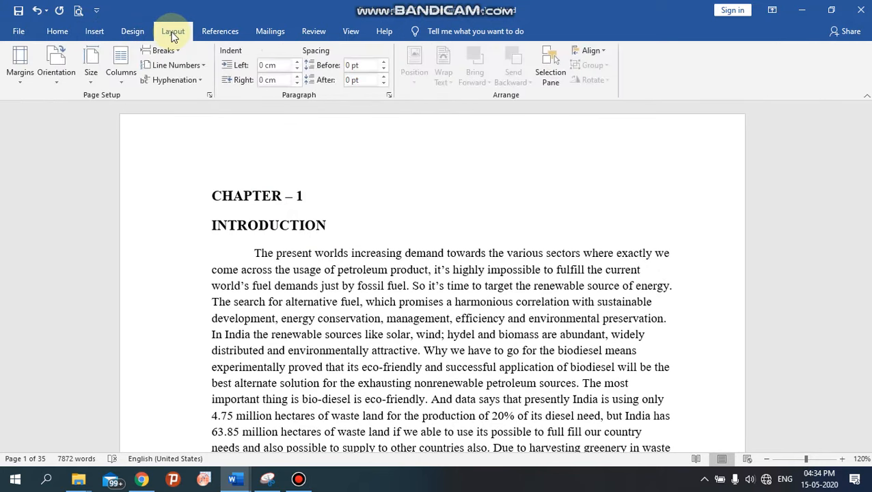
click(93, 83)
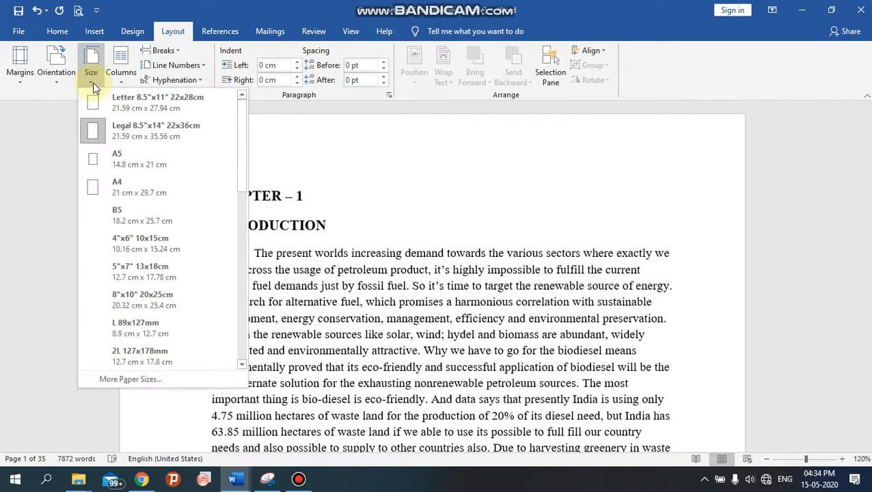
click(113, 191)
scroll(110, 191, down, 10)
scroll(287, 199, up, 3)
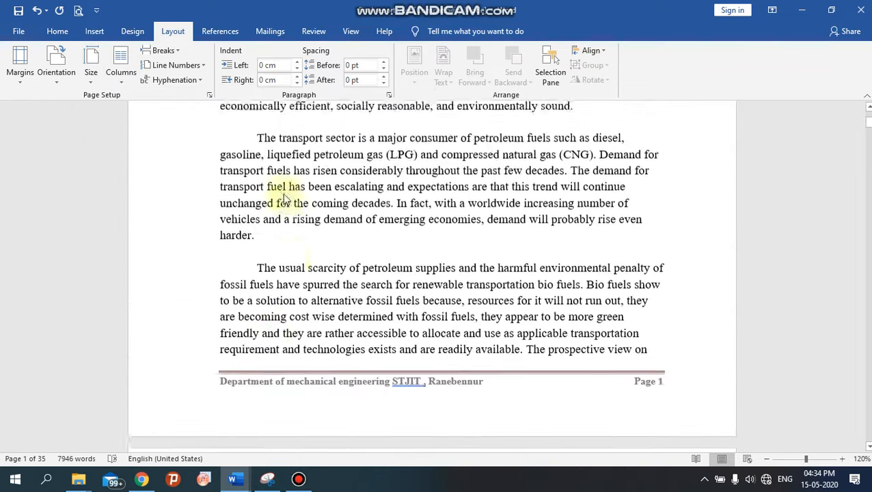
scroll(285, 199, up, 9)
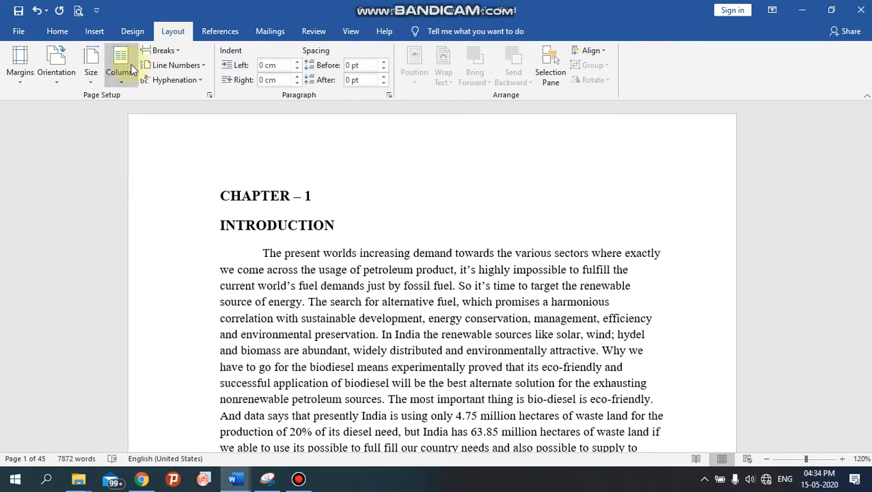
click(91, 74)
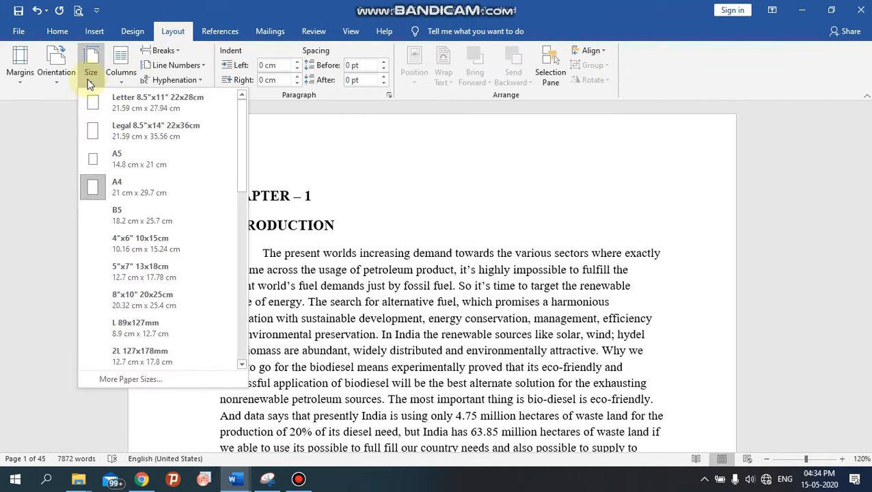
click(97, 189)
scroll(97, 195, down, 3)
scroll(282, 204, up, 3)
scroll(268, 196, up, 12)
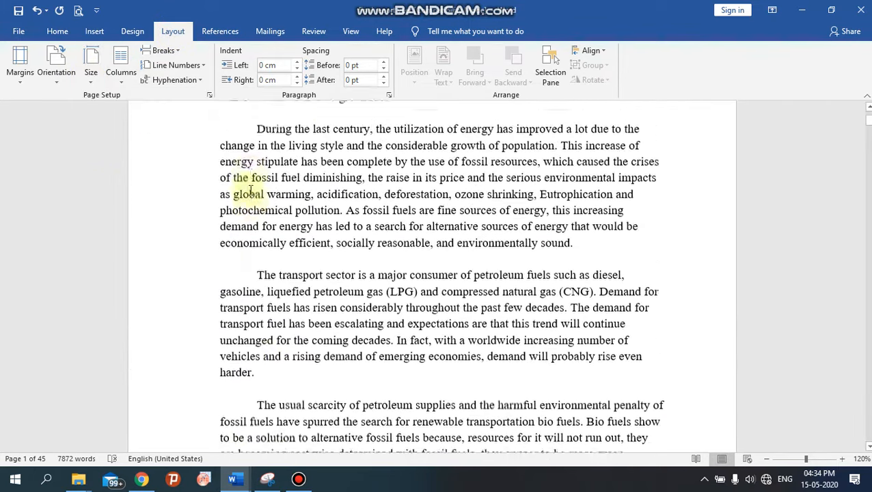
scroll(273, 214, up, 1)
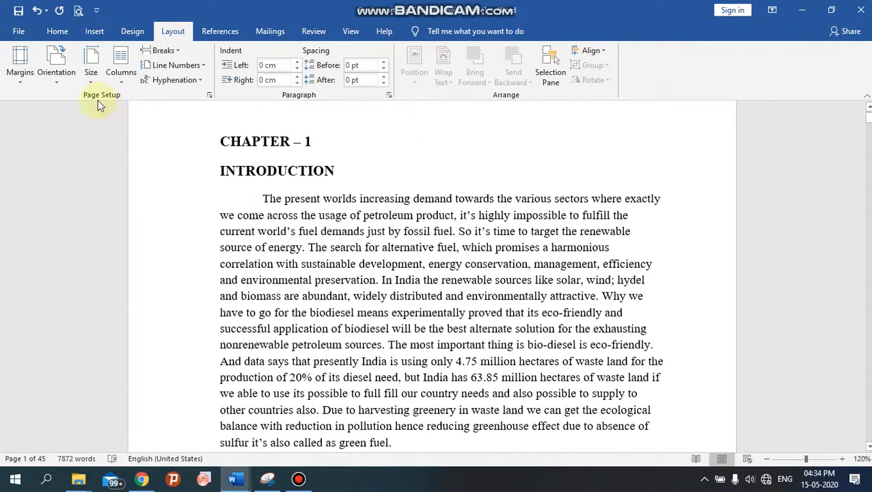
- Apply custom margins to the whole document: left 3.175 cm, top 1.905 cm and bottom 1.905 cm
click(21, 84)
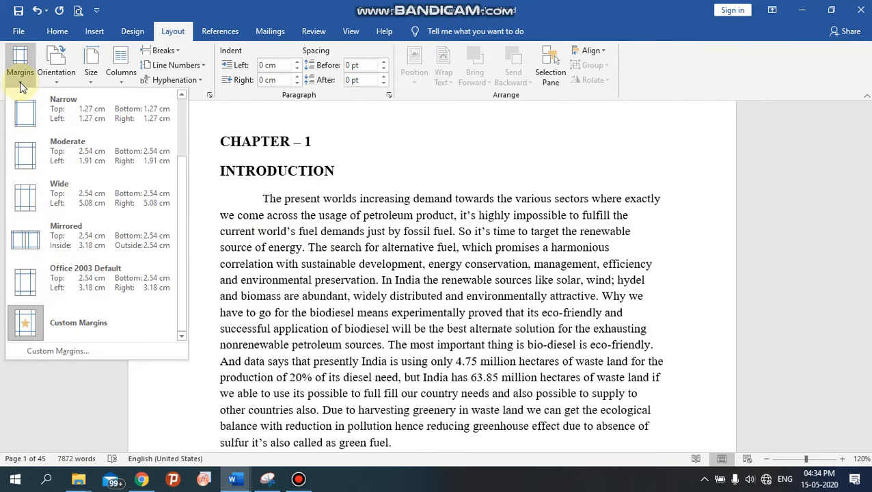
click(55, 349)
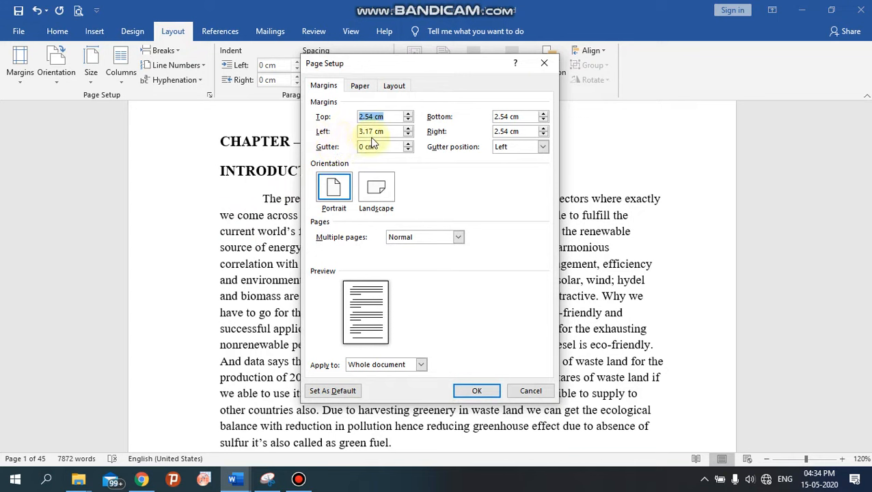
drag(383, 132, 350, 130)
text(3)
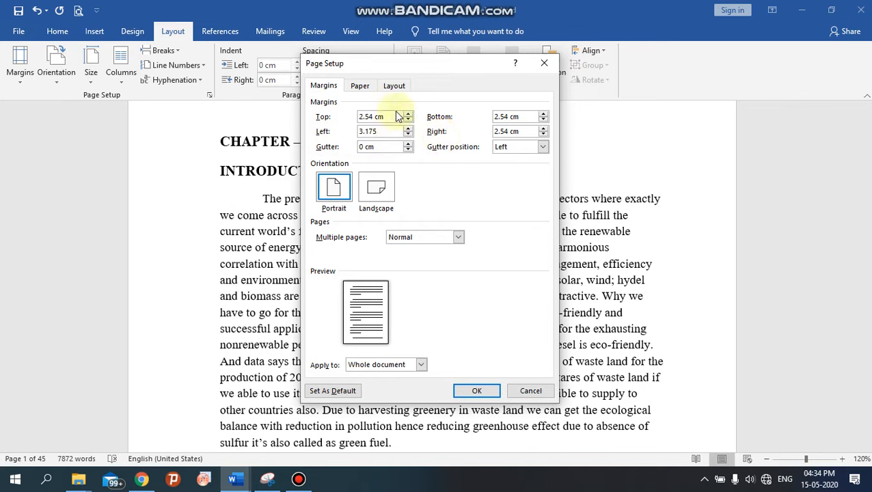
click(342, 117)
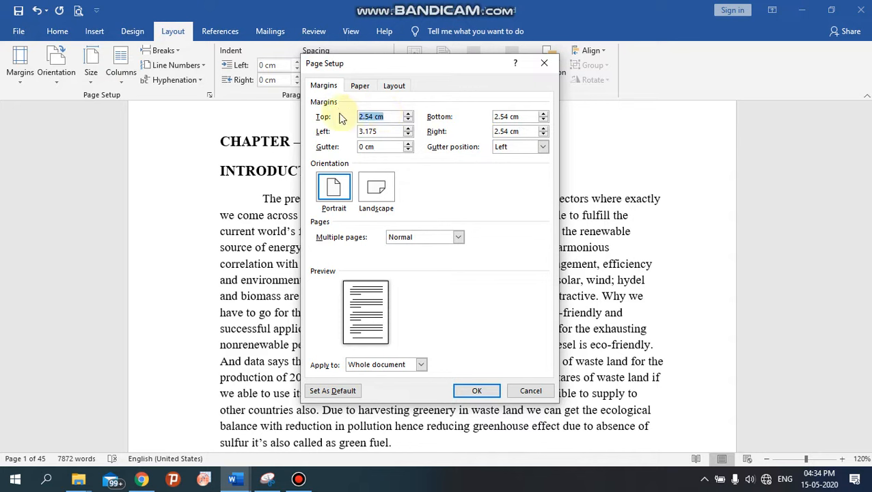
text(1.905)
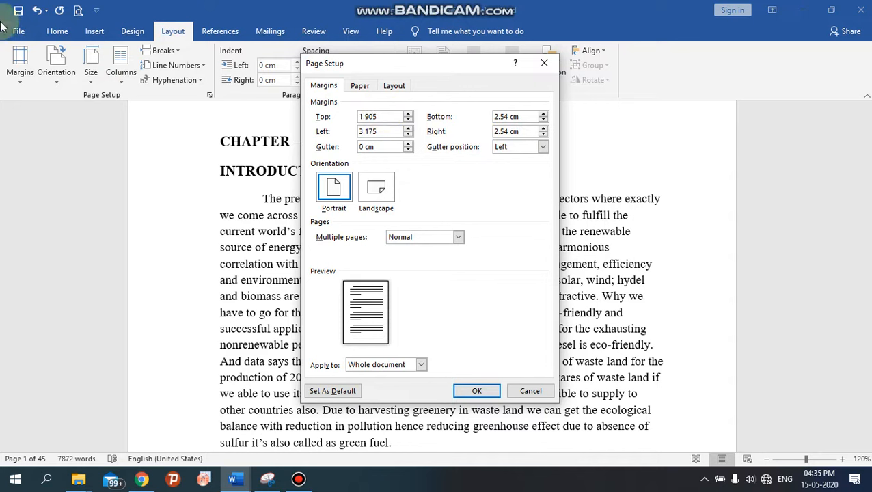
drag(525, 117, 492, 116)
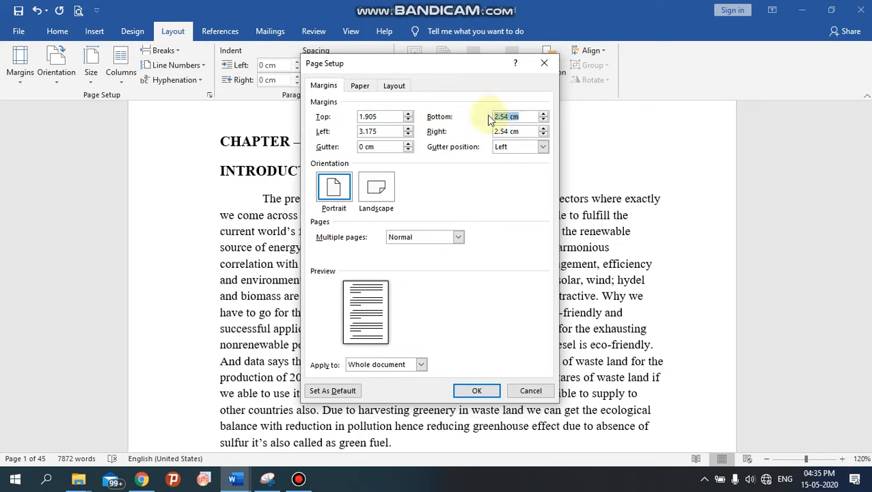
text(1.905)
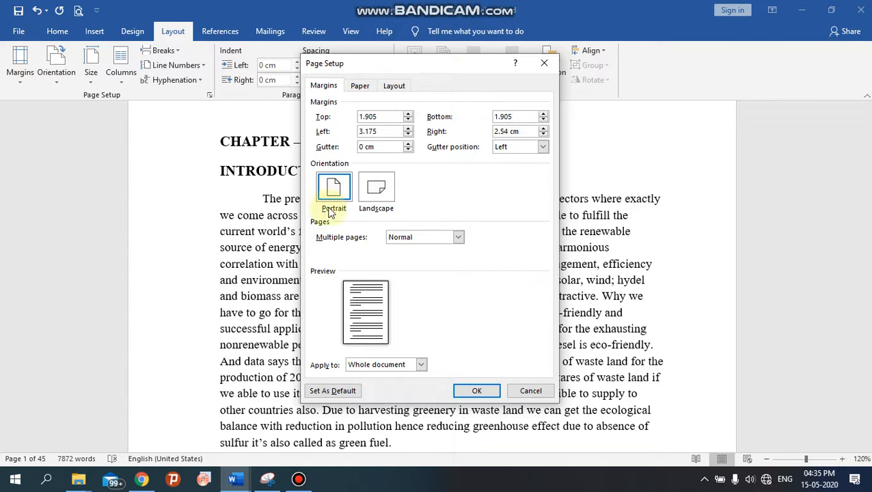
click(476, 393)
scroll(232, 342, down, 10)
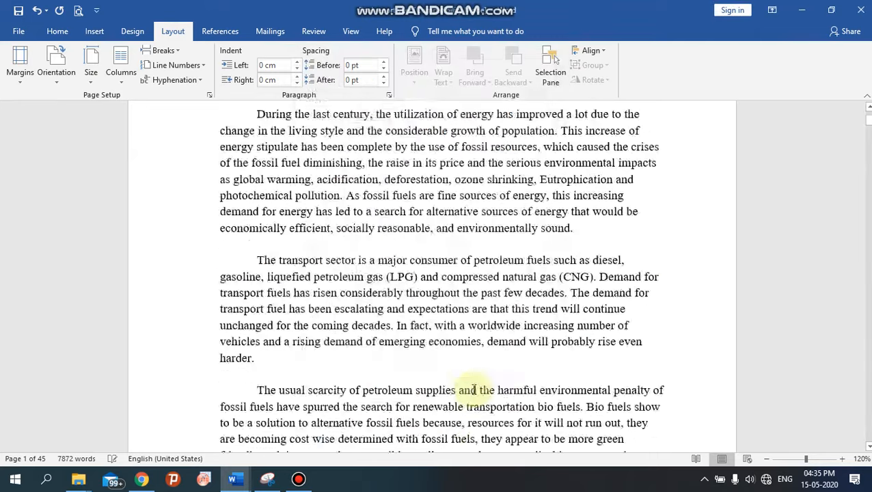
scroll(243, 277, up, 5)
scroll(268, 294, up, 8)
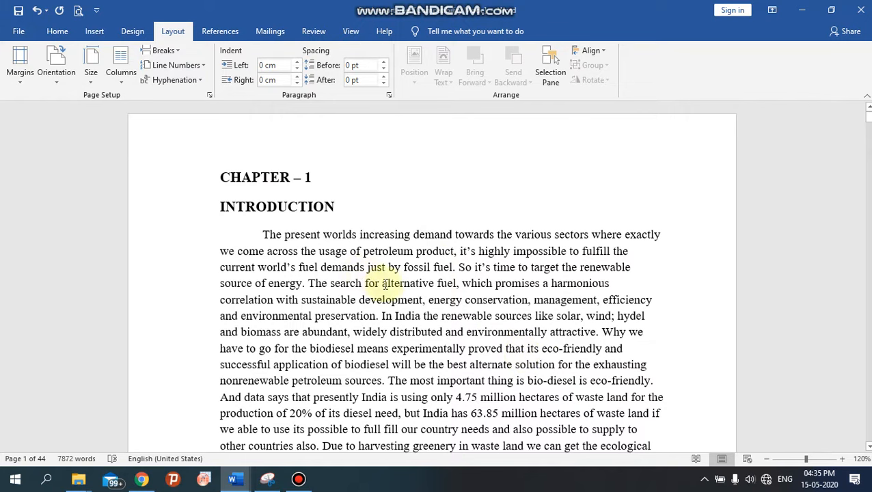
- Select the entire report and set its font to Times New Roman
click(63, 33)
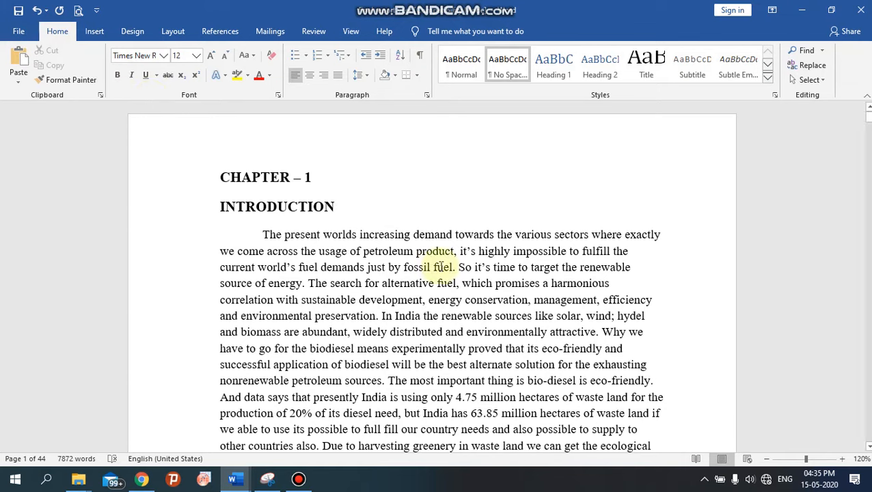
scroll(437, 265, down, 2)
scroll(438, 265, down, 1)
scroll(479, 260, up, 3)
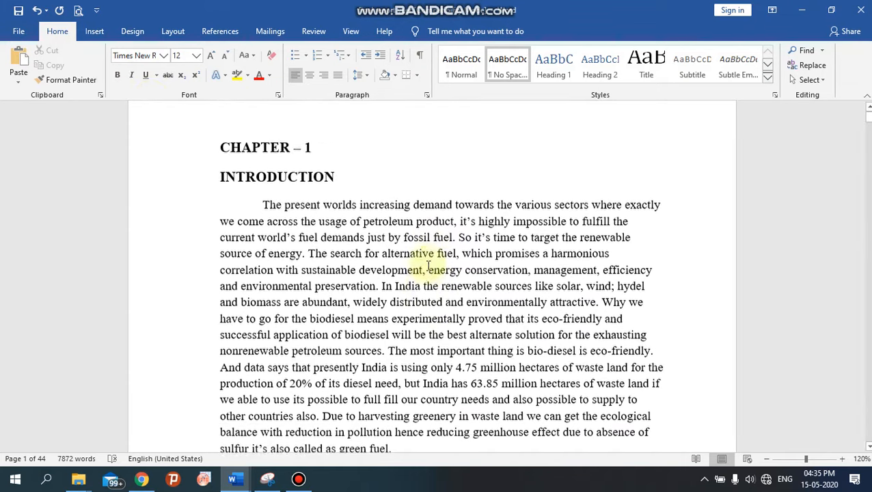
scroll(420, 263, down, 3)
scroll(423, 266, down, 1)
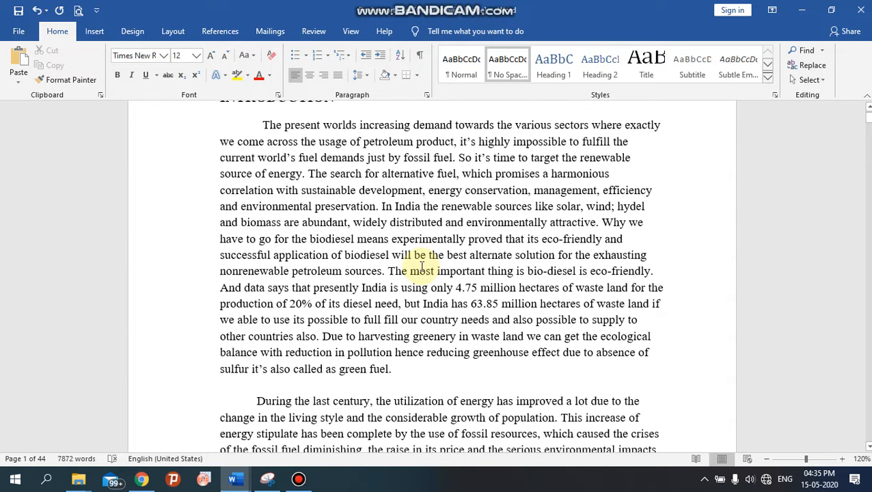
key(ctrl+a)
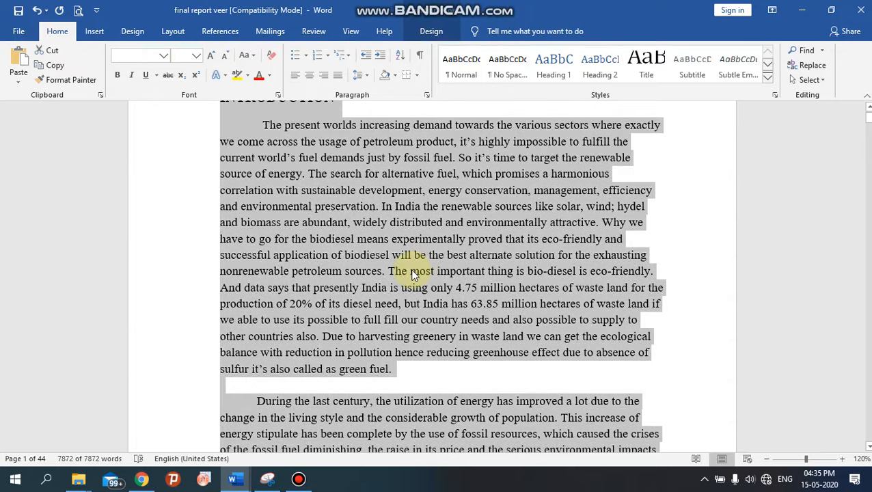
scroll(417, 270, up, 4)
scroll(412, 275, down, 15)
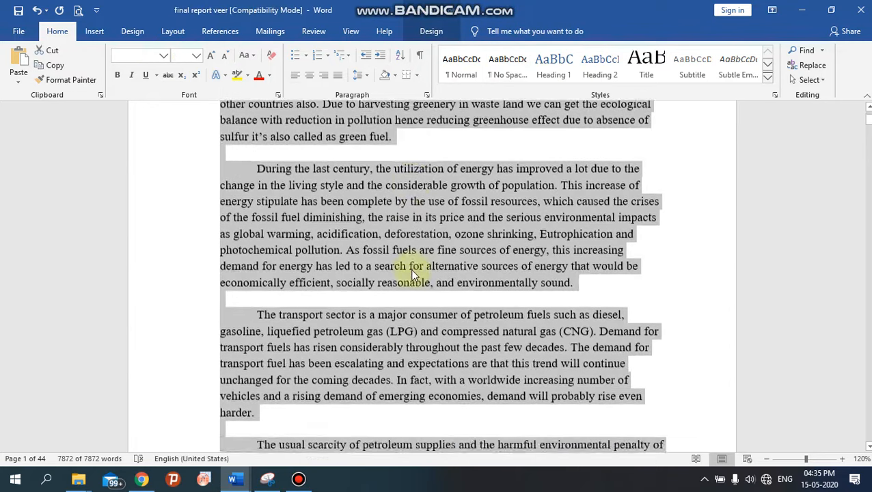
scroll(412, 275, down, 10)
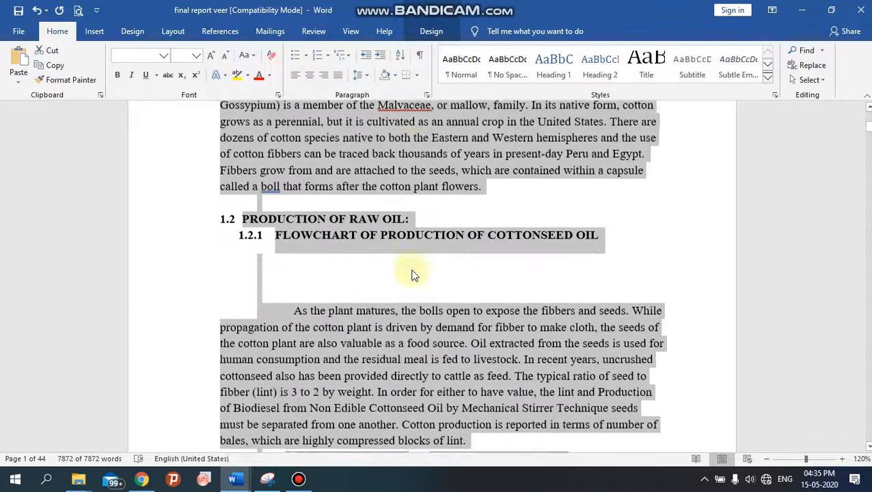
scroll(318, 255, up, 8)
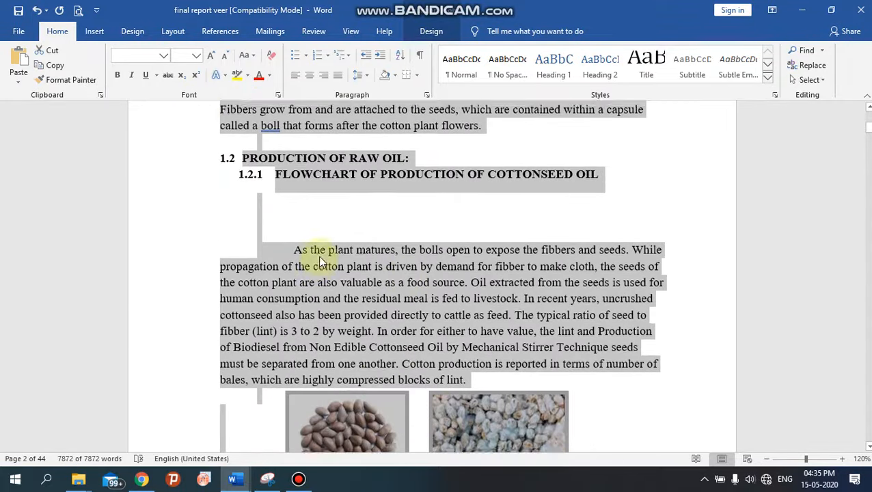
scroll(304, 277, up, 4)
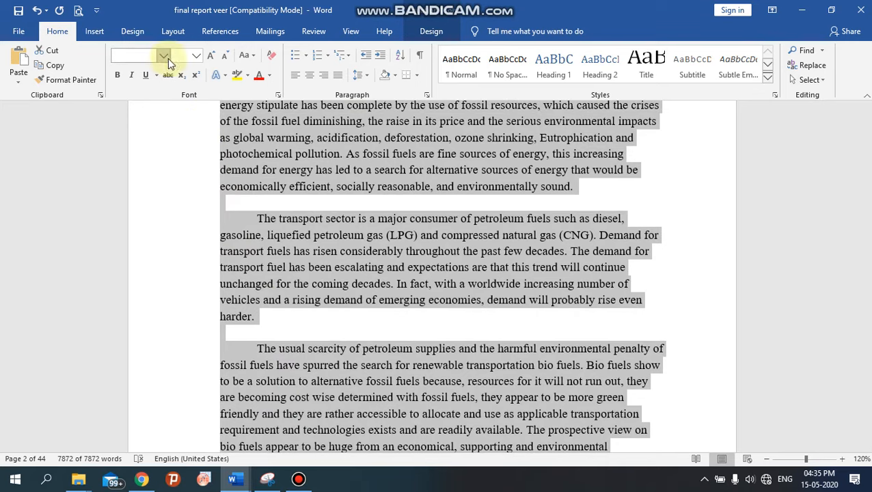
click(164, 56)
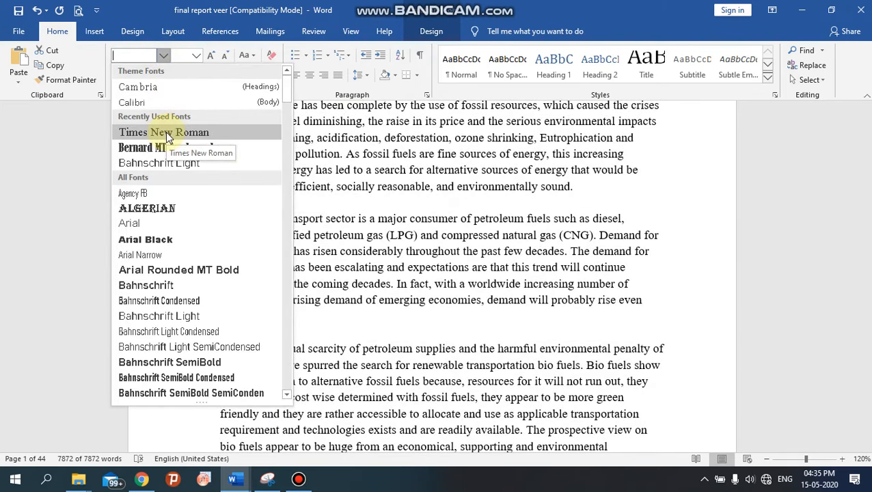
click(165, 132)
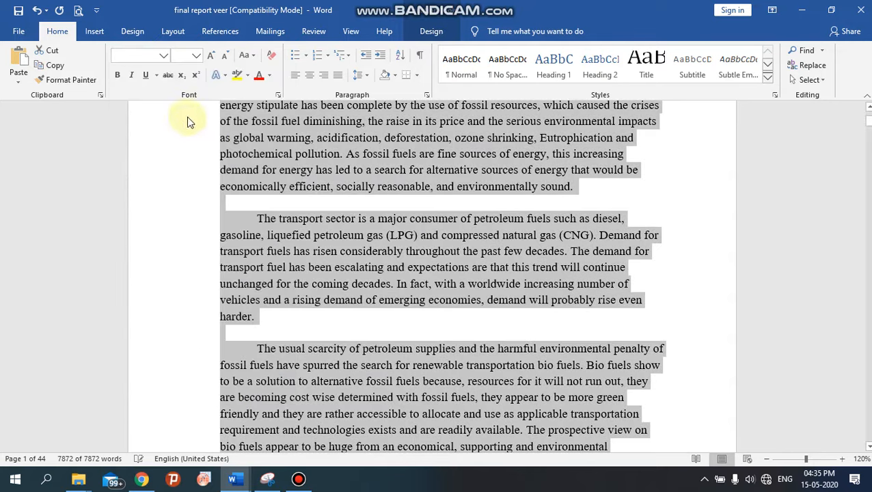
- Set the font size of all the selected report text to 12 and clear the selection
click(197, 55)
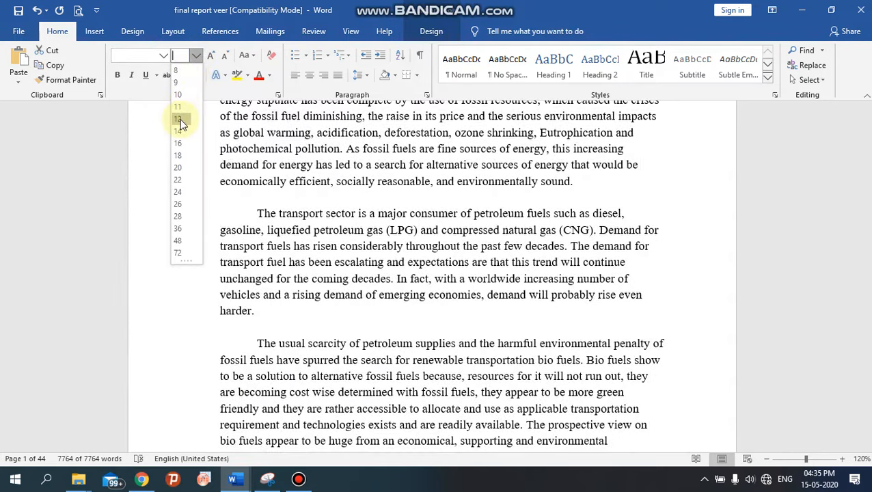
click(179, 120)
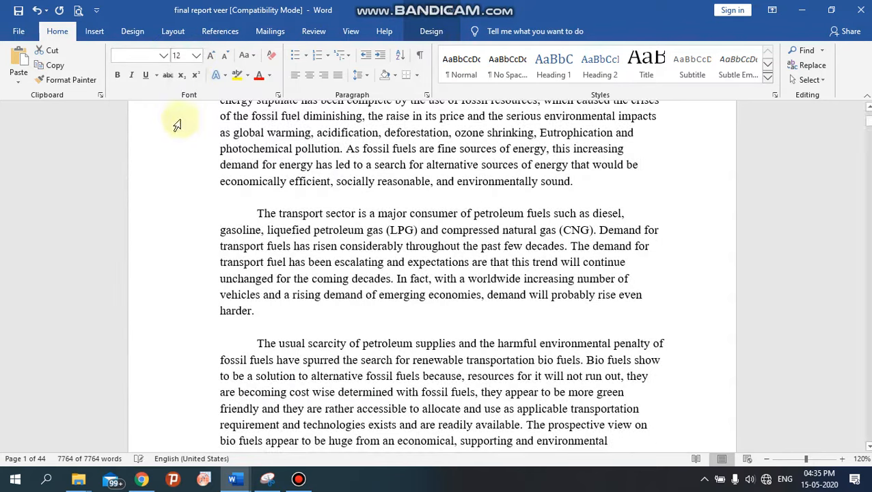
click(402, 165)
- Left-align the "CHAPTER – 1" heading on the first page and set its font size to 16
scroll(409, 208, up, 2)
scroll(408, 208, up, 6)
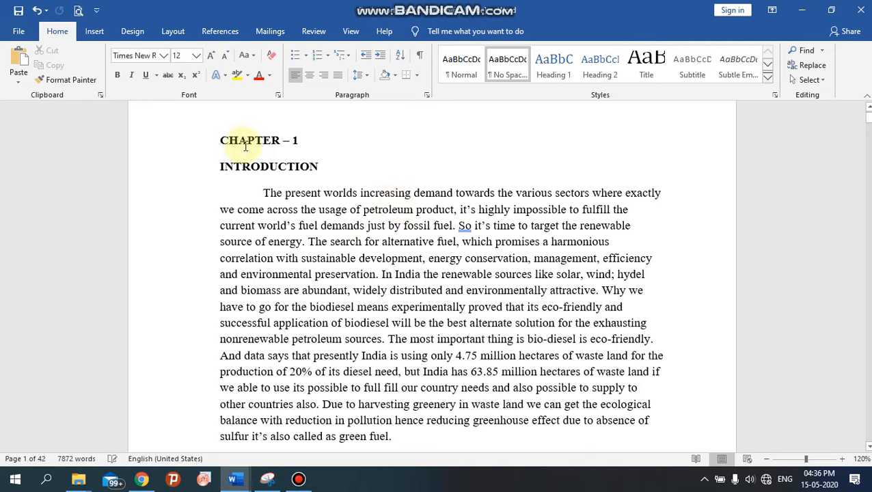
drag(219, 138, 299, 140)
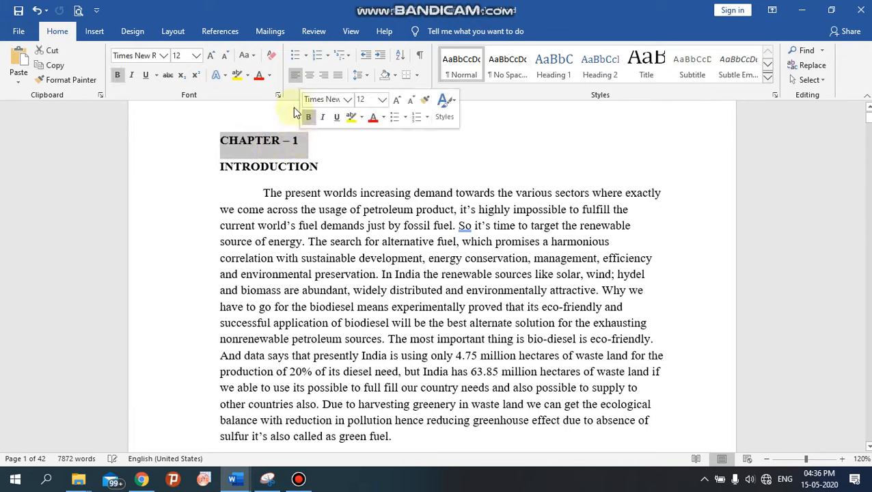
click(309, 76)
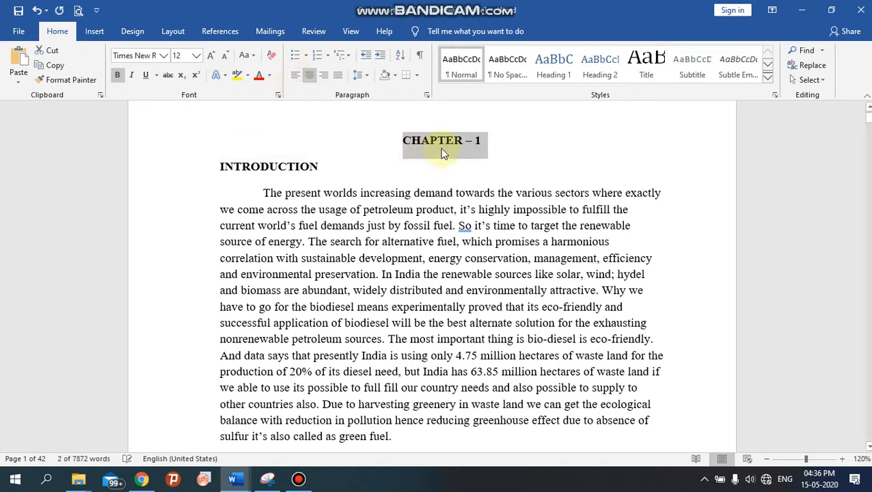
click(297, 80)
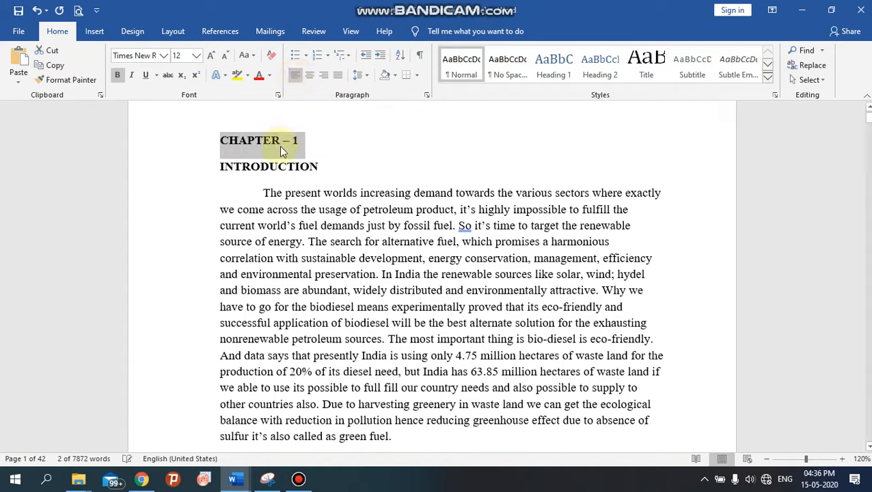
click(196, 56)
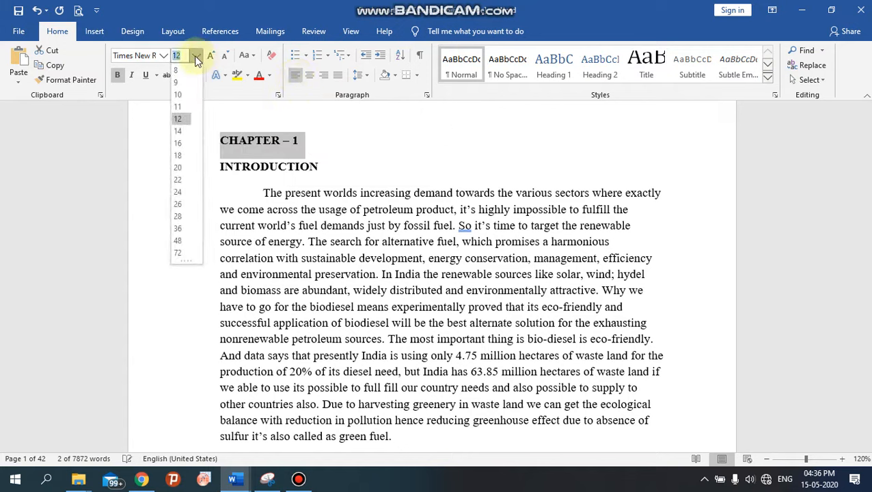
click(180, 143)
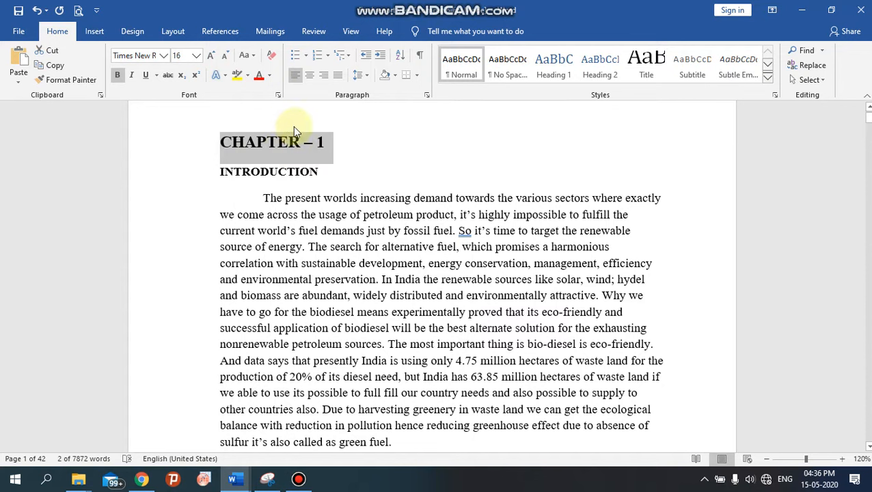
- Try lowercase and Capitalize Each Word on the "CHAPTER – 1" heading, and return it to UPPERCASE
click(254, 56)
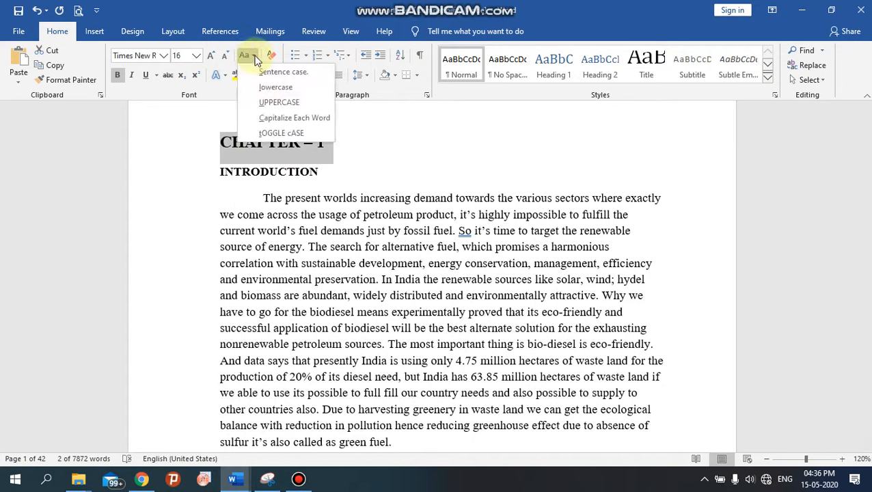
click(274, 88)
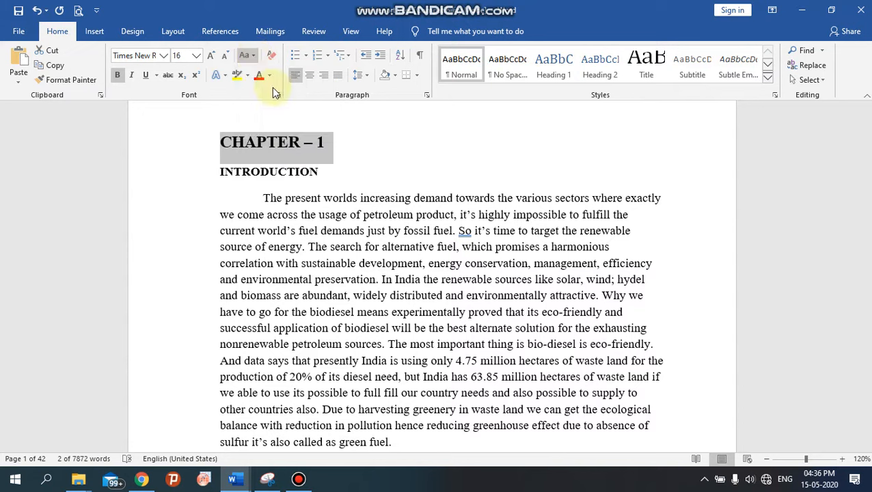
click(254, 56)
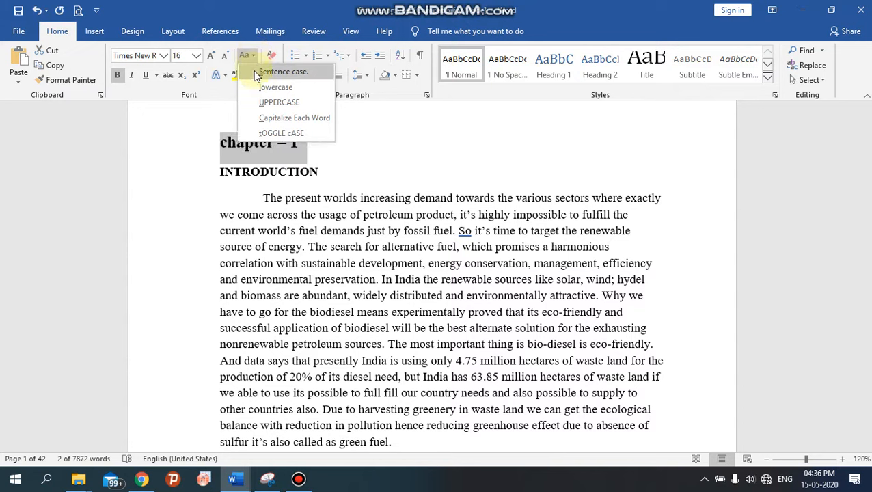
click(271, 118)
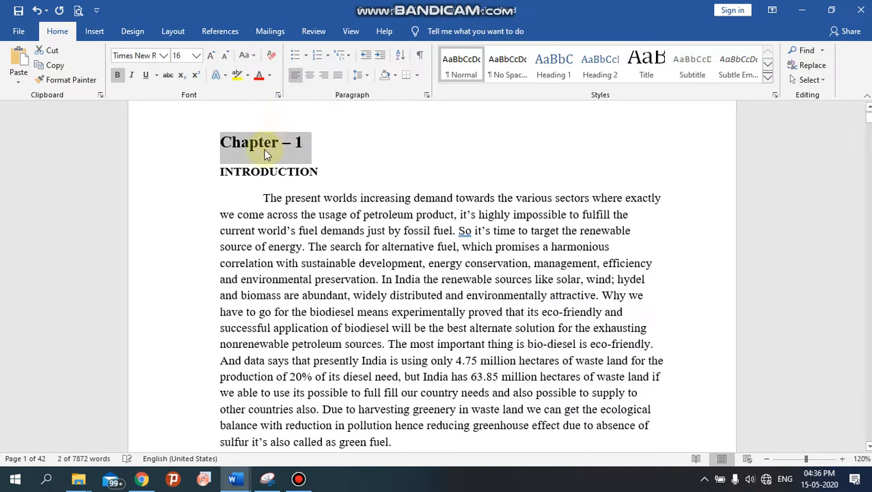
click(252, 56)
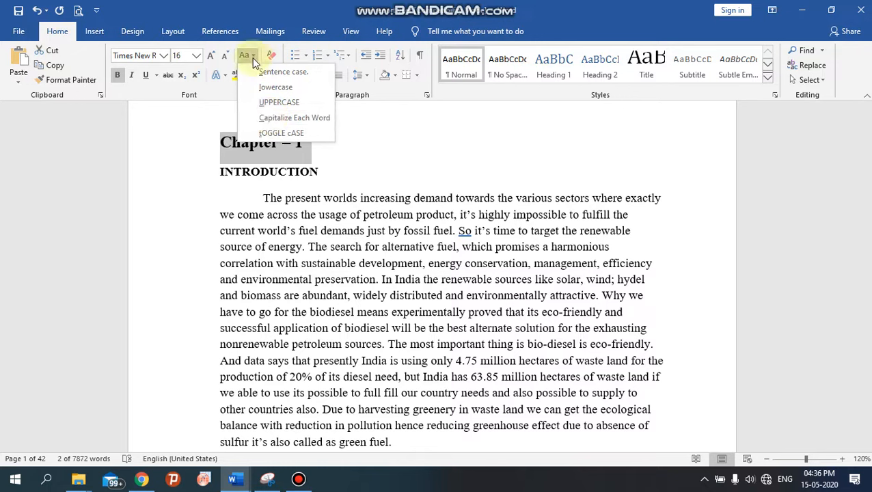
click(274, 103)
click(356, 141)
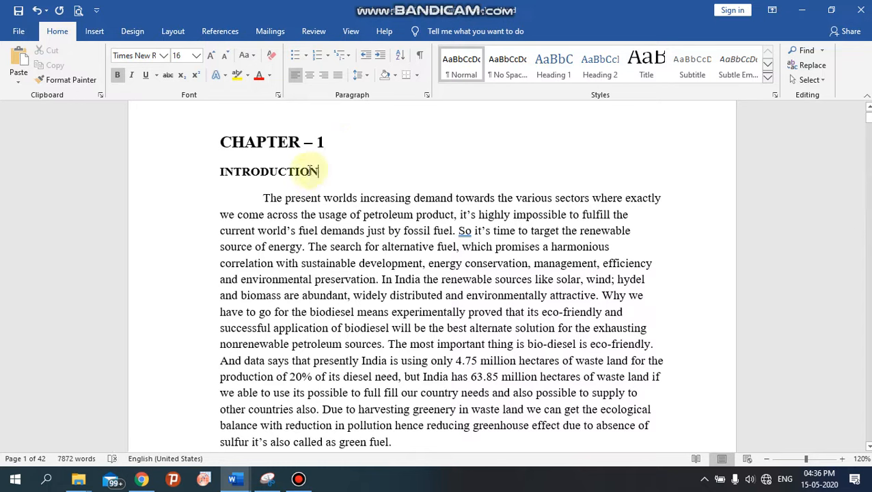
- Center the "INTRODUCTION" heading and set its font size to 18
drag(312, 171, 219, 166)
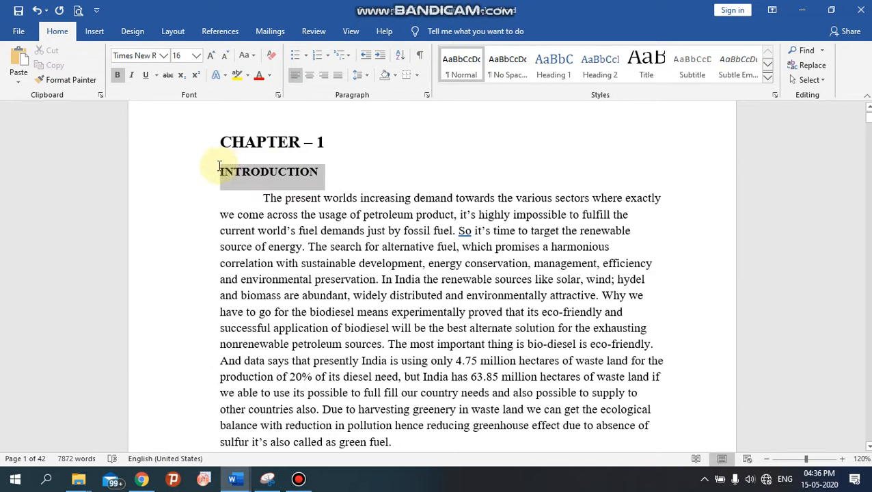
drag(219, 166, 219, 167)
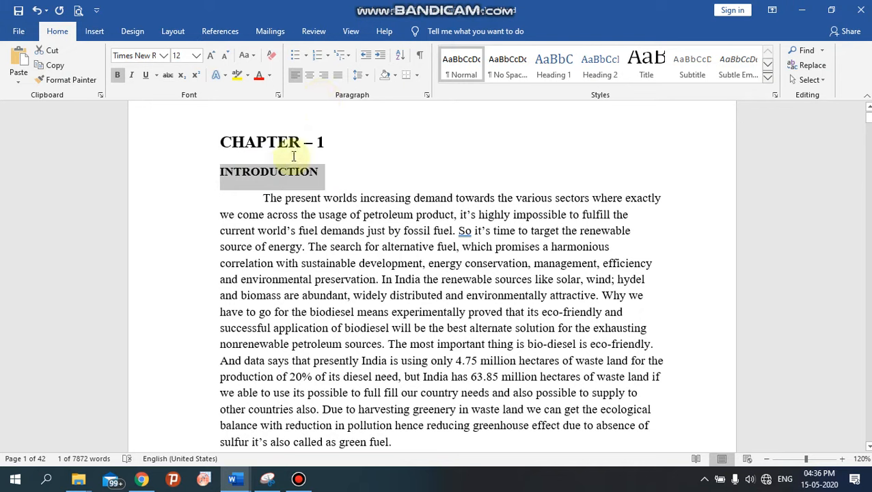
click(310, 75)
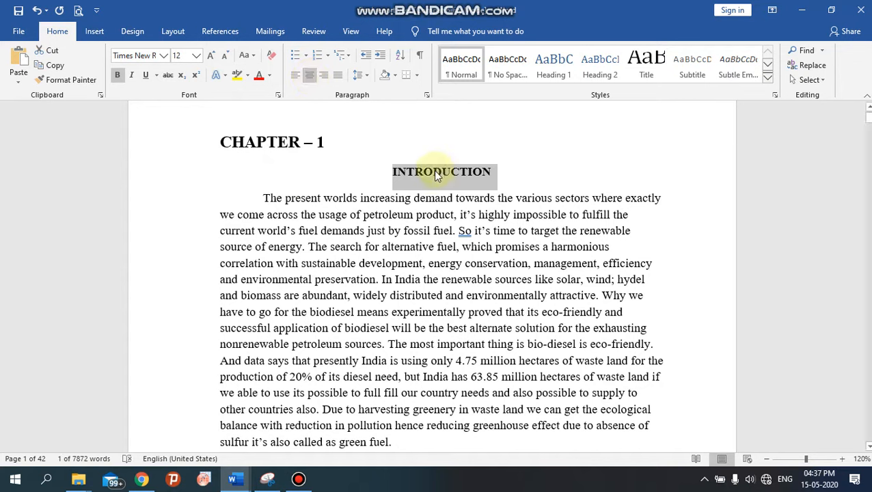
click(196, 56)
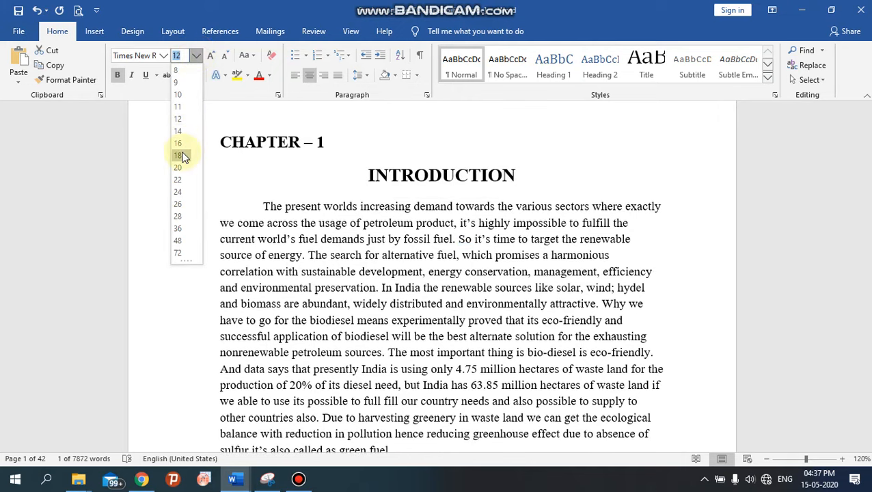
click(182, 156)
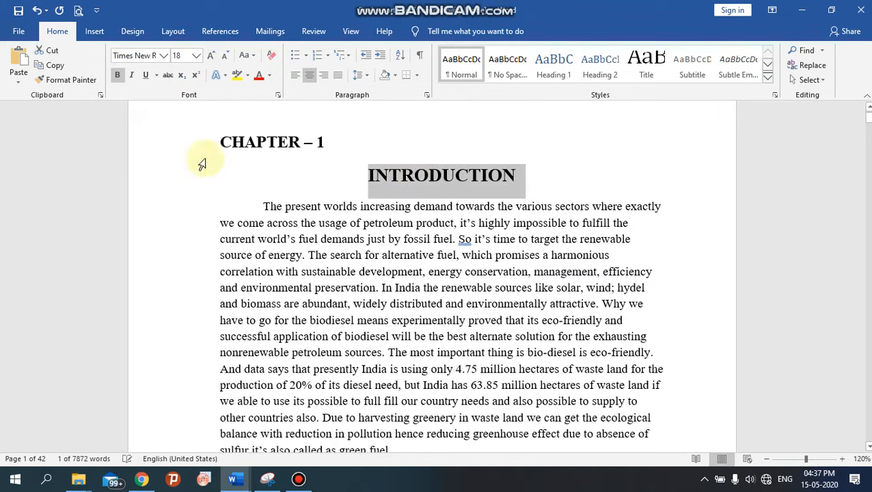
click(612, 152)
- Justify all the body text on the first page, from "The present worlds" to the end of the page
scroll(524, 212, down, 2)
scroll(510, 220, up, 1)
scroll(510, 220, down, 1)
scroll(415, 211, up, 1)
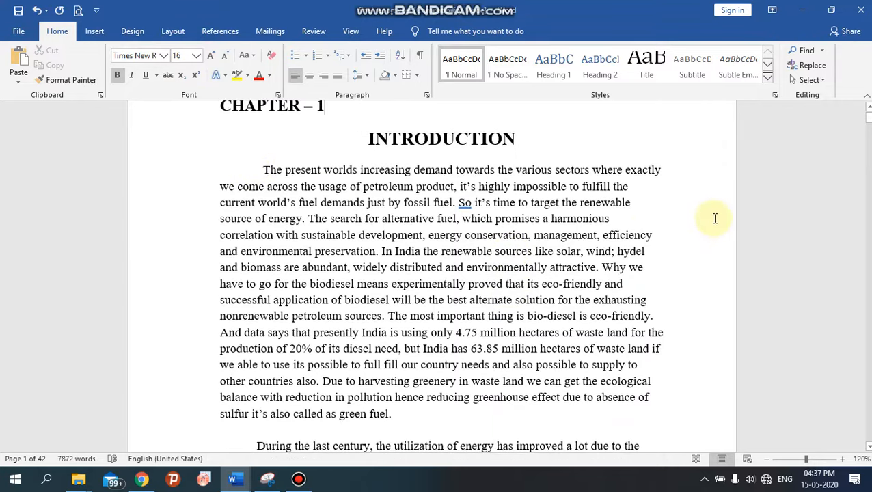
scroll(520, 202, down, 1)
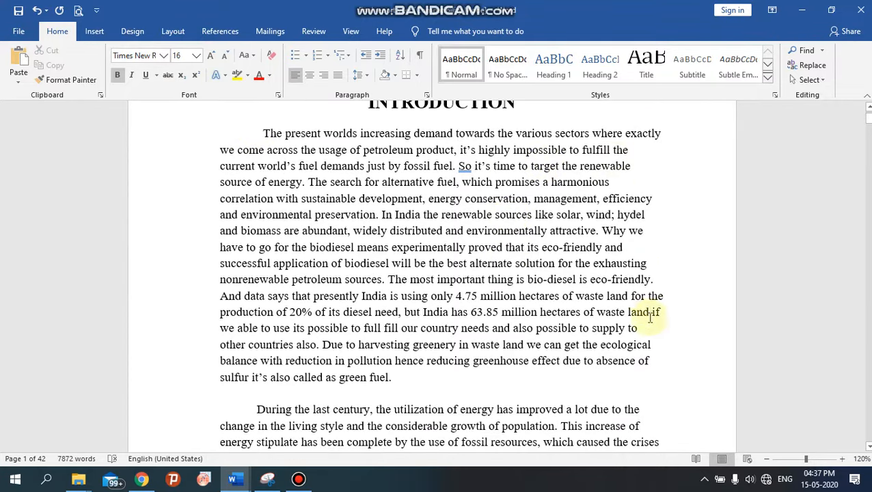
scroll(633, 346, down, 2)
scroll(435, 252, up, 3)
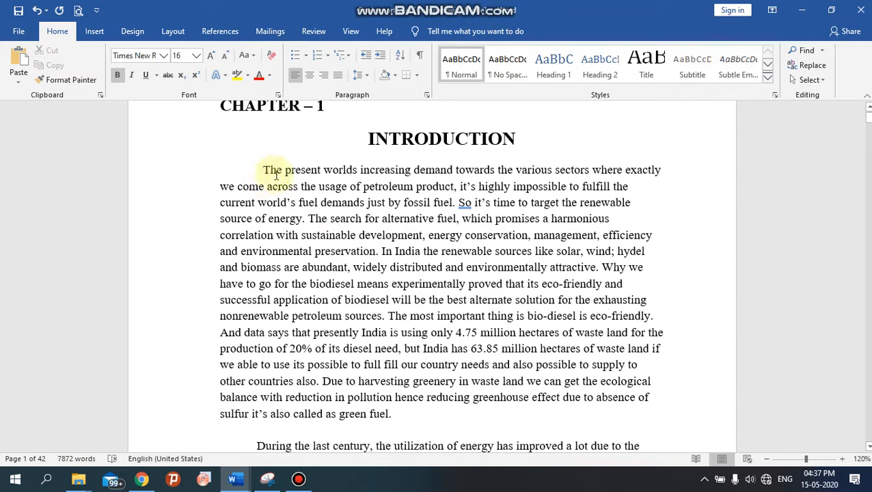
drag(263, 169, 617, 353)
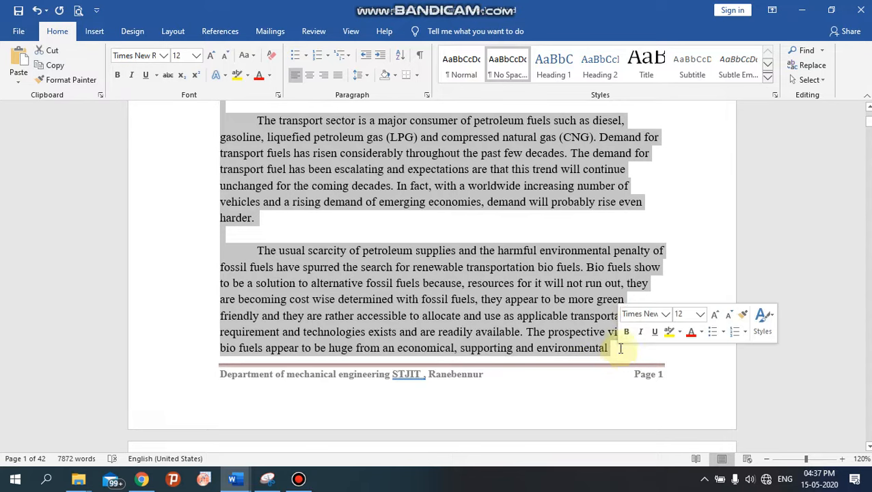
scroll(594, 311, up, 5)
scroll(588, 324, up, 4)
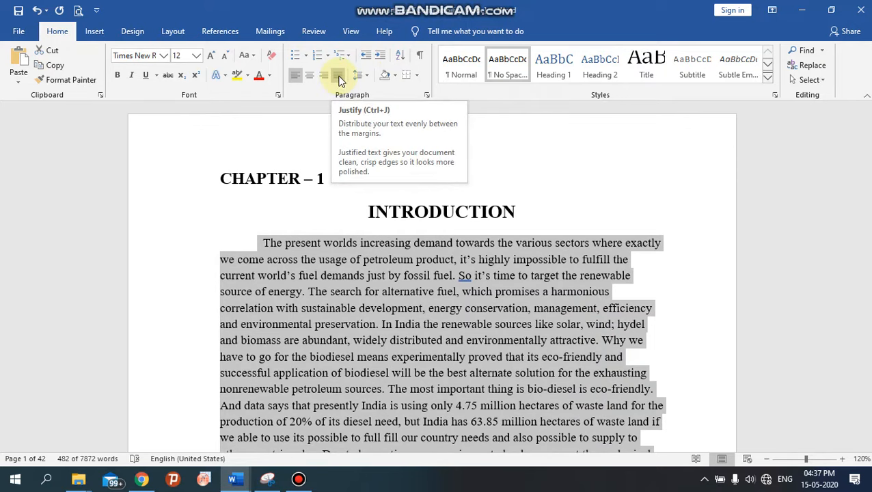
click(340, 80)
click(633, 202)
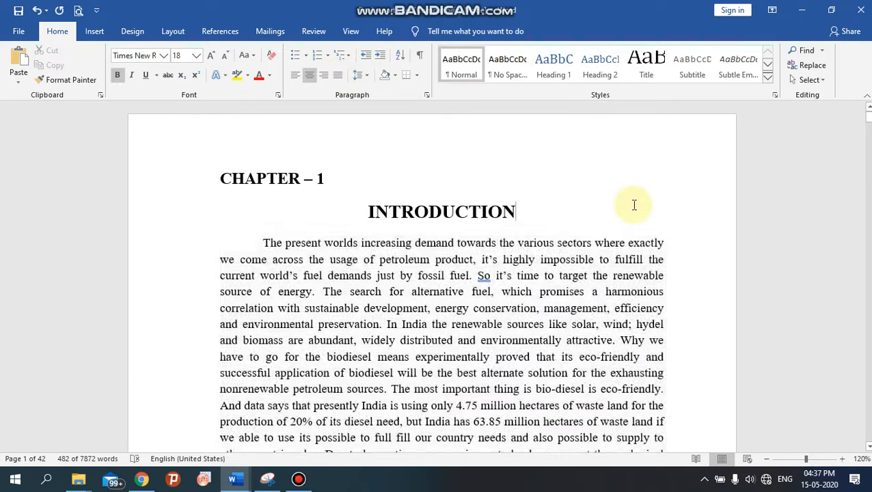
- Set the line spacing of the first paragraph under "INTRODUCTION" to 1.5
scroll(639, 202, down, 2)
scroll(659, 328, down, 4)
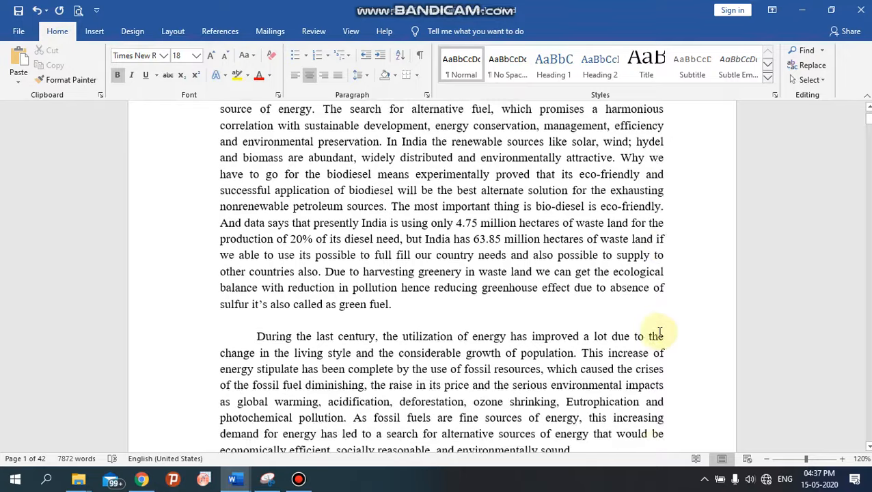
scroll(657, 340, up, 5)
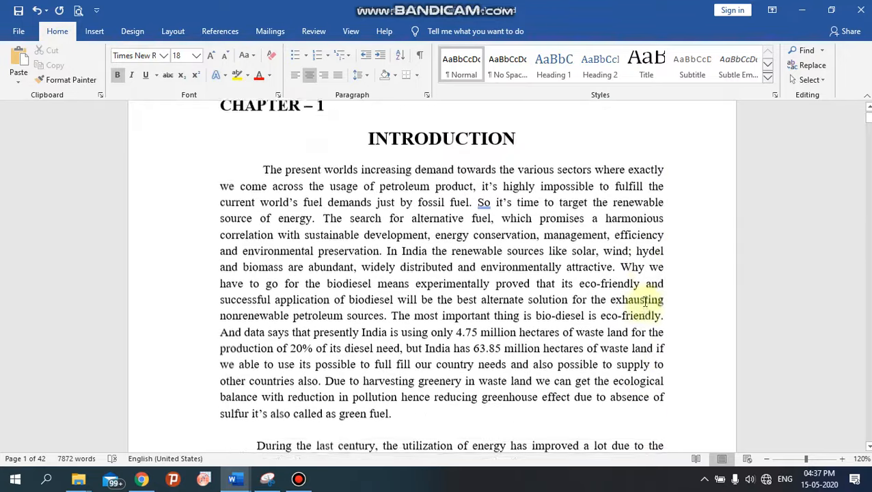
scroll(639, 301, down, 1)
scroll(585, 284, down, 1)
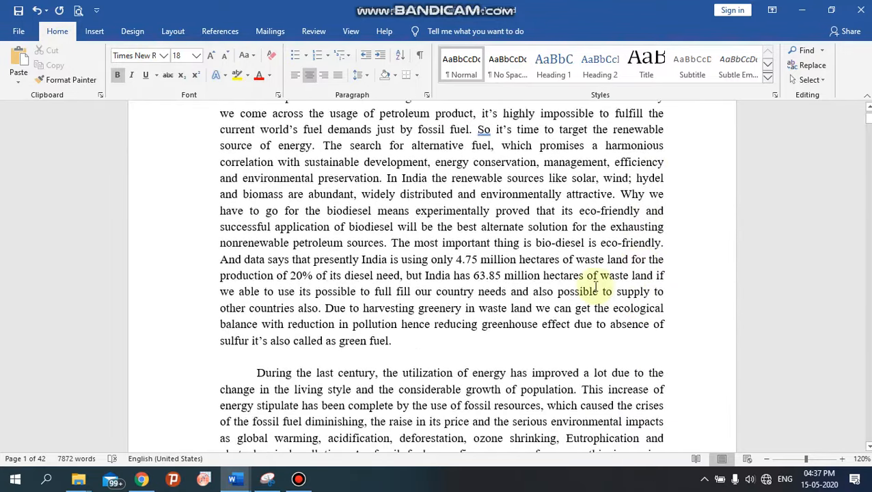
scroll(455, 222, up, 1)
drag(258, 132, 486, 378)
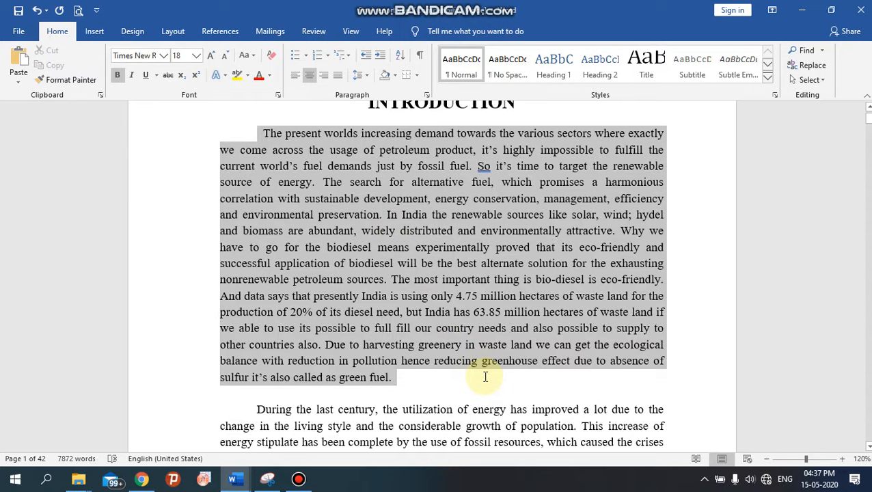
drag(485, 378, 486, 377)
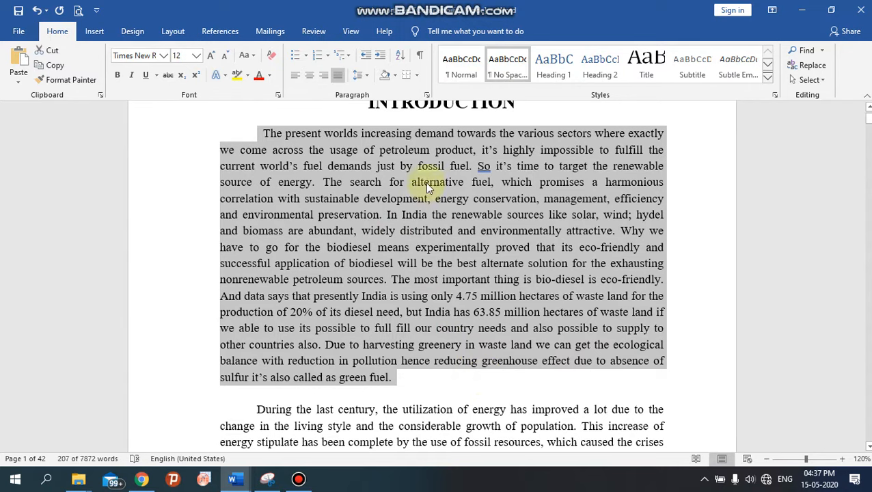
click(367, 78)
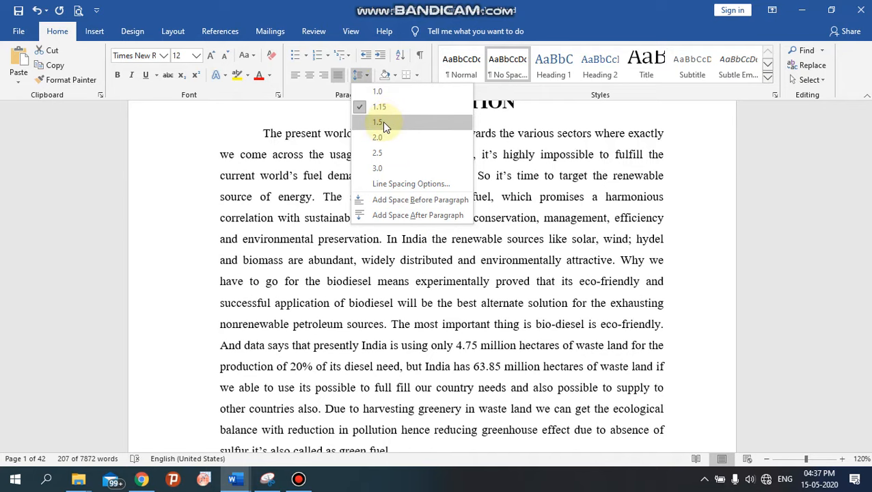
click(382, 121)
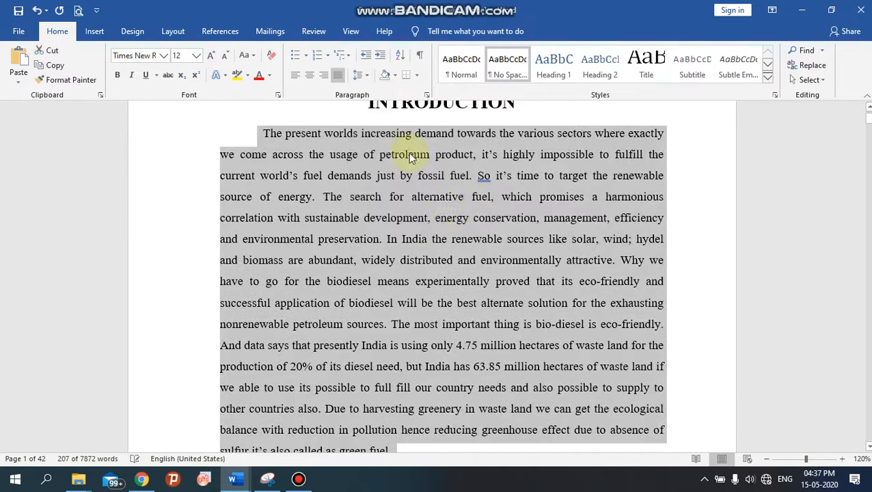
click(526, 263)
- Change the font of the second paragraph, starting "During the last century", to Calibri
scroll(526, 263, down, 2)
scroll(527, 263, up, 1)
scroll(527, 263, down, 2)
scroll(527, 263, up, 4)
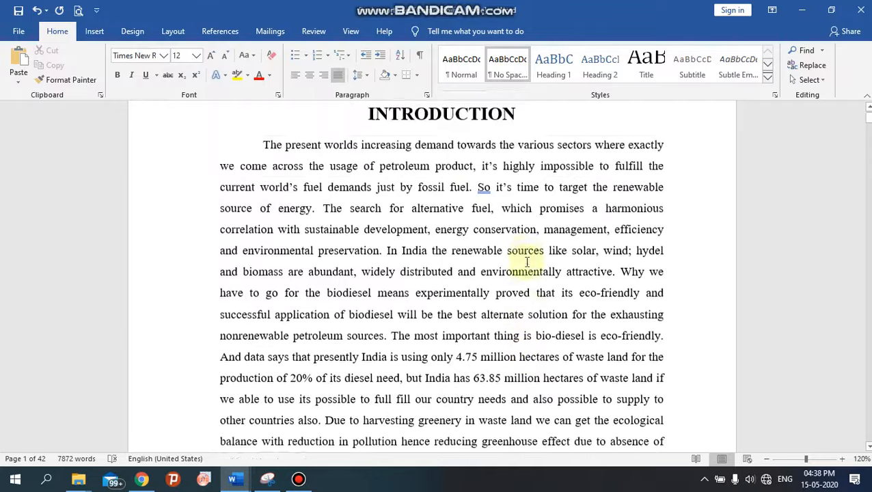
scroll(527, 263, down, 2)
scroll(527, 263, down, 4)
scroll(527, 263, up, 1)
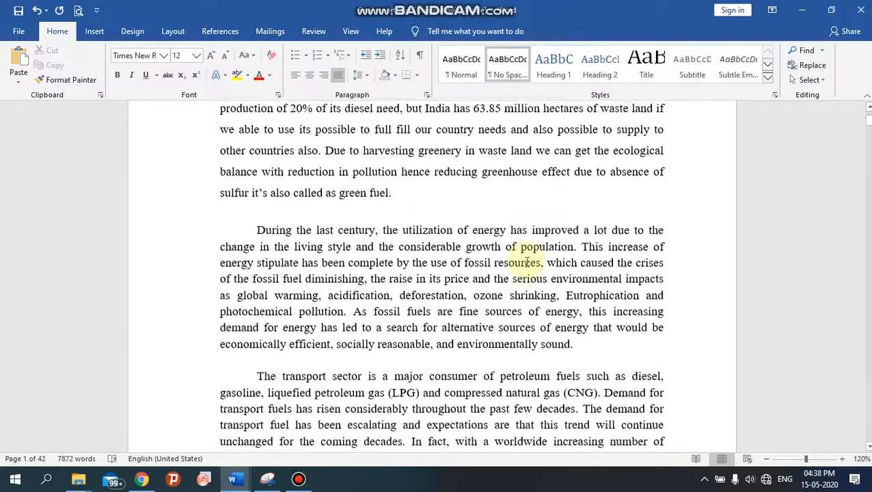
scroll(527, 262, up, 3)
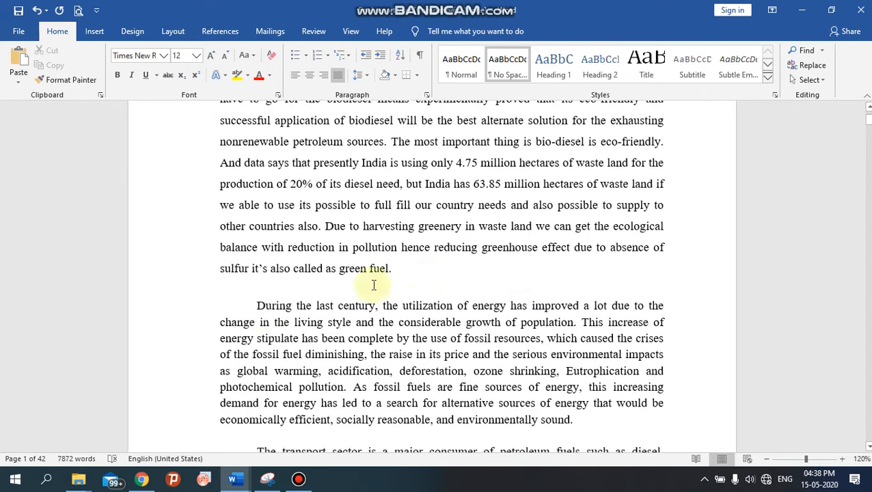
drag(269, 306, 600, 418)
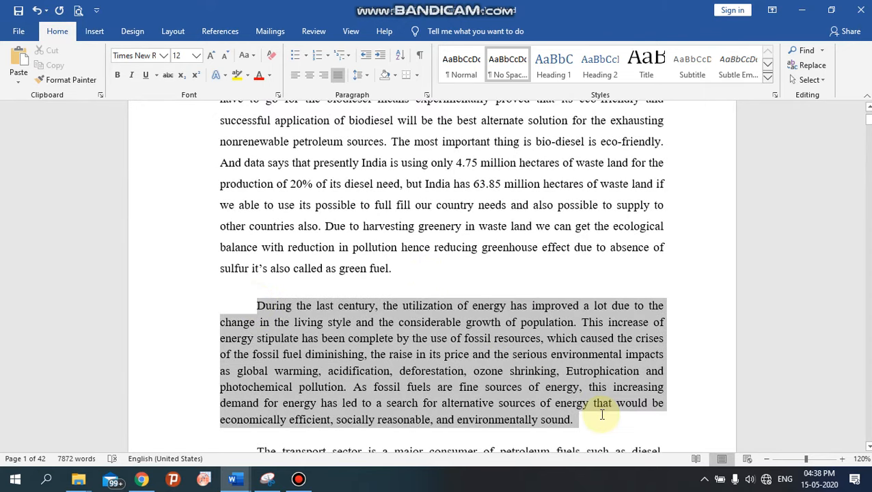
click(164, 56)
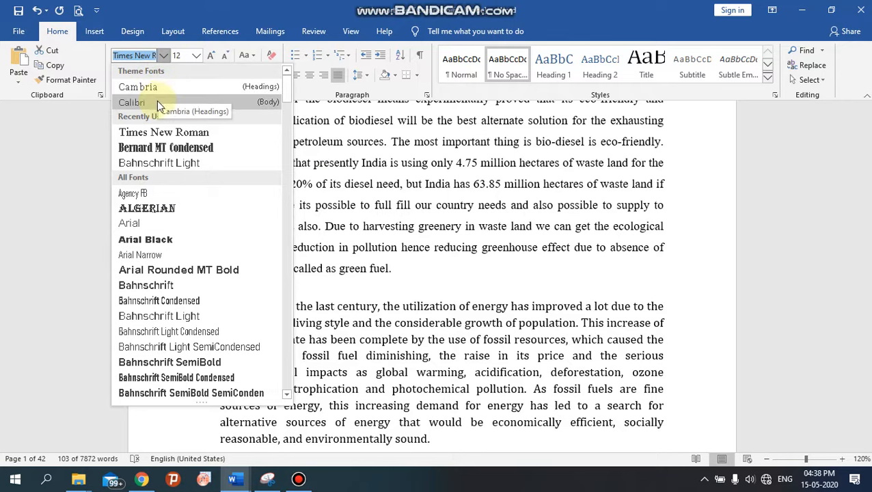
click(156, 101)
click(546, 290)
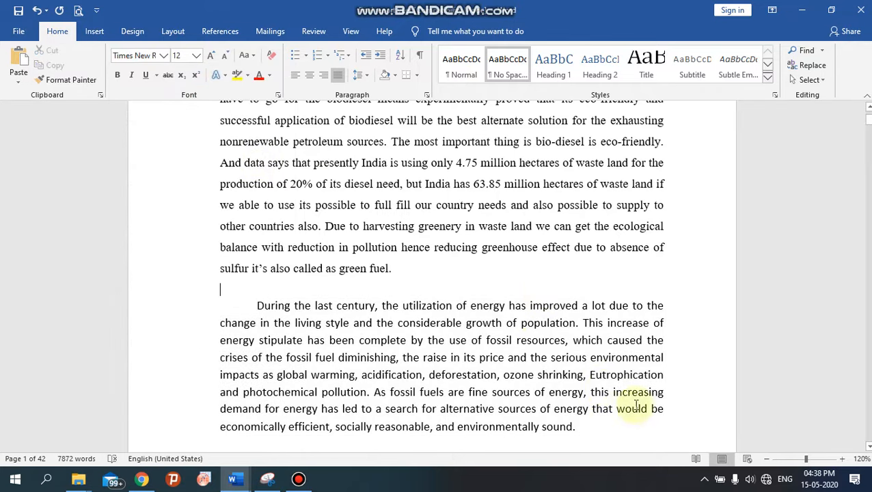
- Copy the formatting of the first paragraph under "INTRODUCTION" to the second paragraph, starting "During the last century", with Format Painter
scroll(500, 349, up, 3)
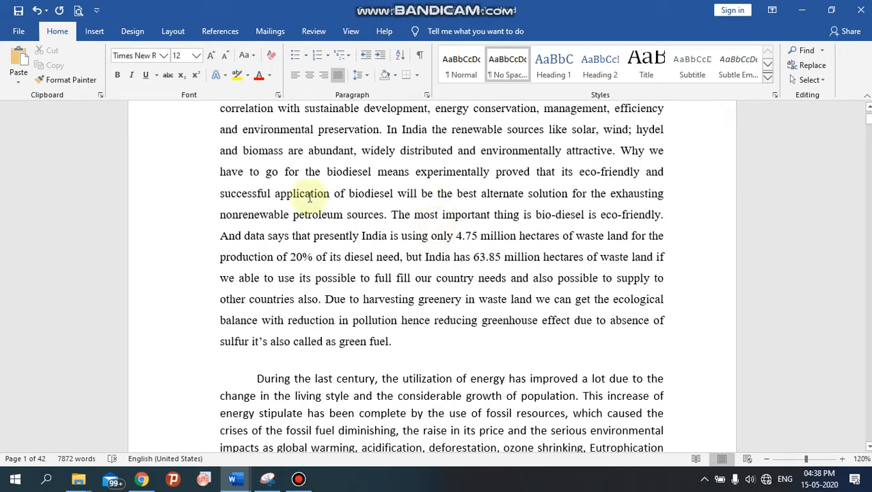
drag(225, 173, 547, 299)
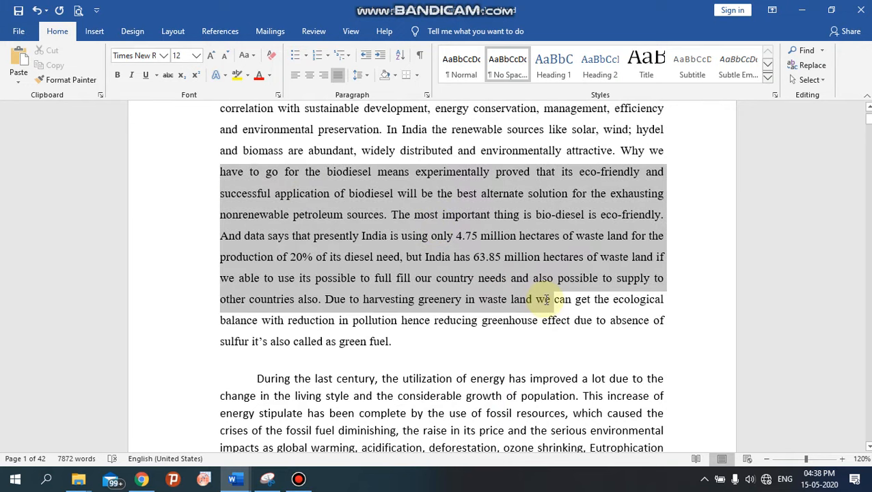
drag(316, 379, 483, 444)
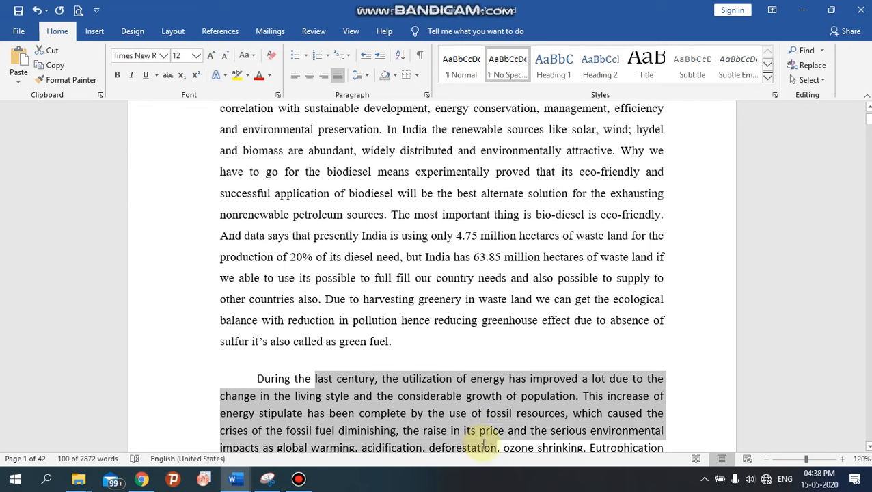
click(445, 216)
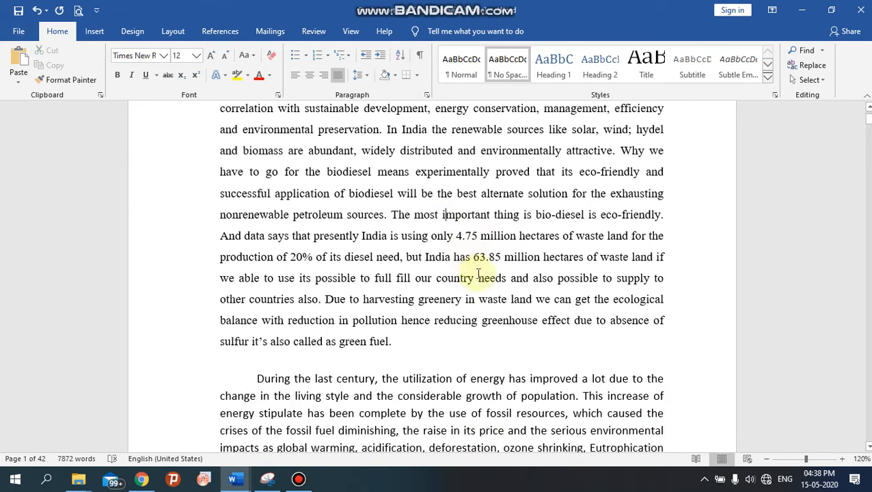
click(82, 82)
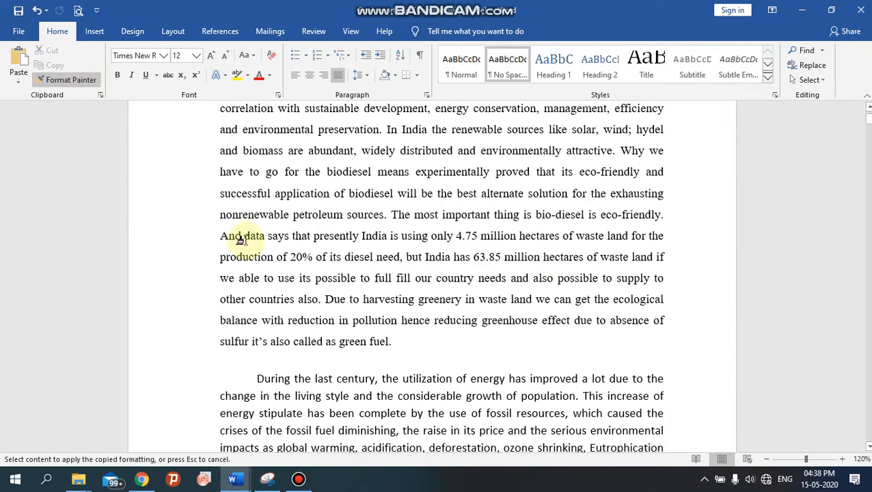
scroll(249, 254, down, 4)
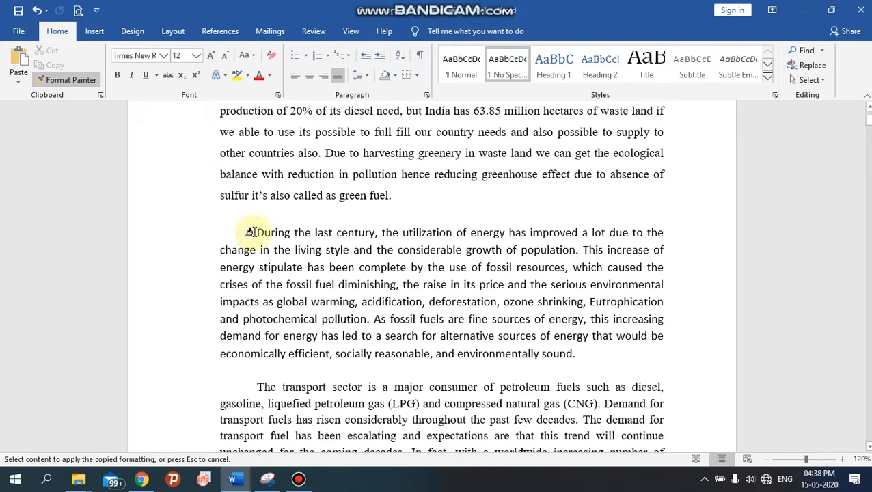
mouse_move(251, 232)
mouse_down()
mouse_move(292, 234)
mouse_move(579, 353)
mouse_up()
scroll(502, 292, up, 2)
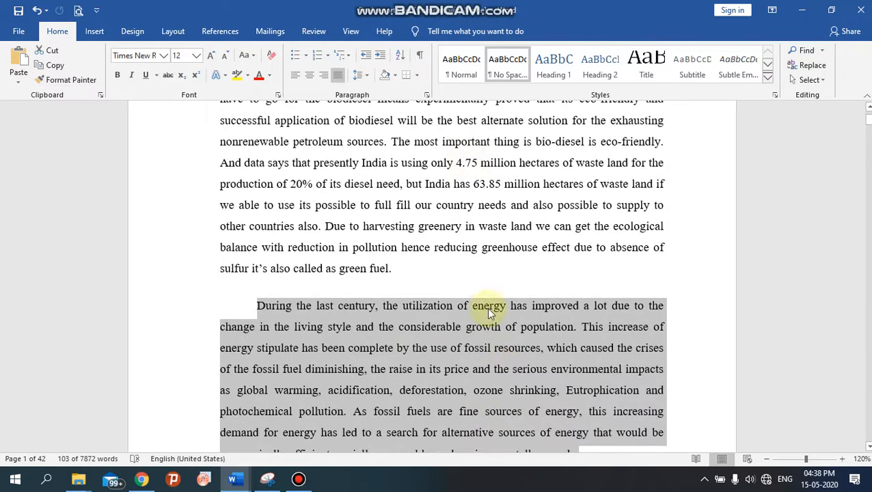
- Set the font size of the "COTTON SEEDS:" heading in section 1.1 to 16
scroll(479, 339, down, 6)
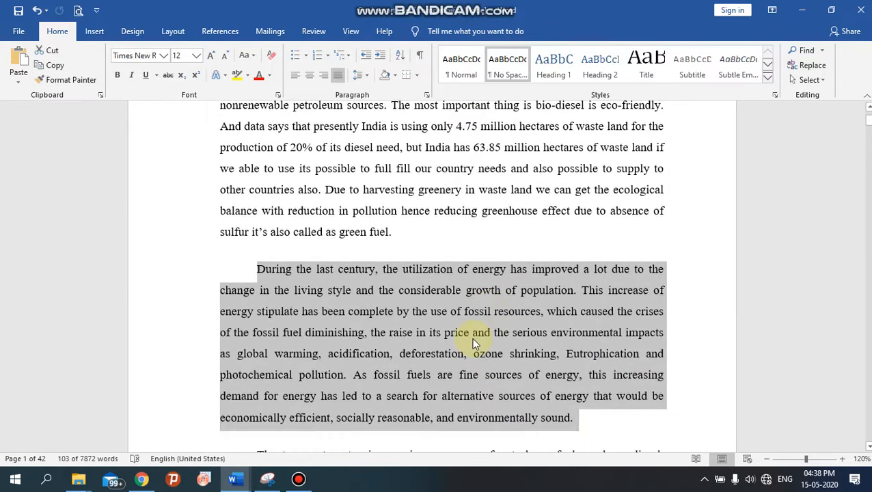
scroll(471, 328, down, 14)
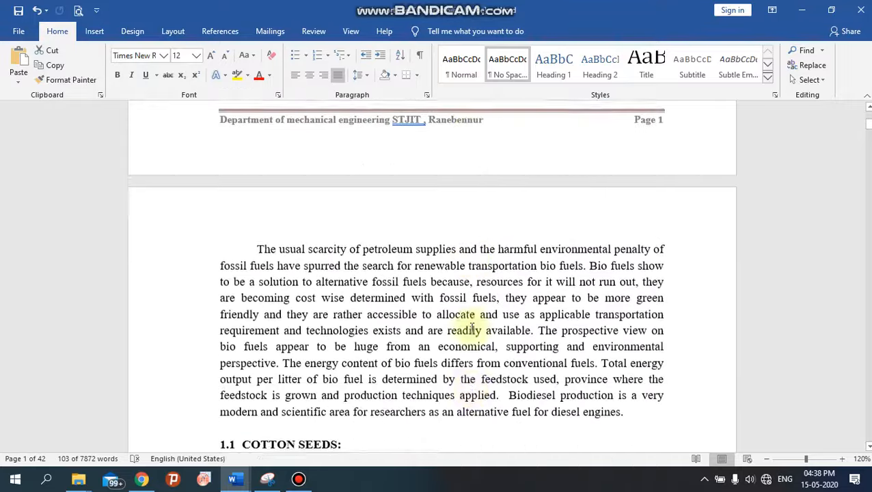
scroll(468, 327, down, 7)
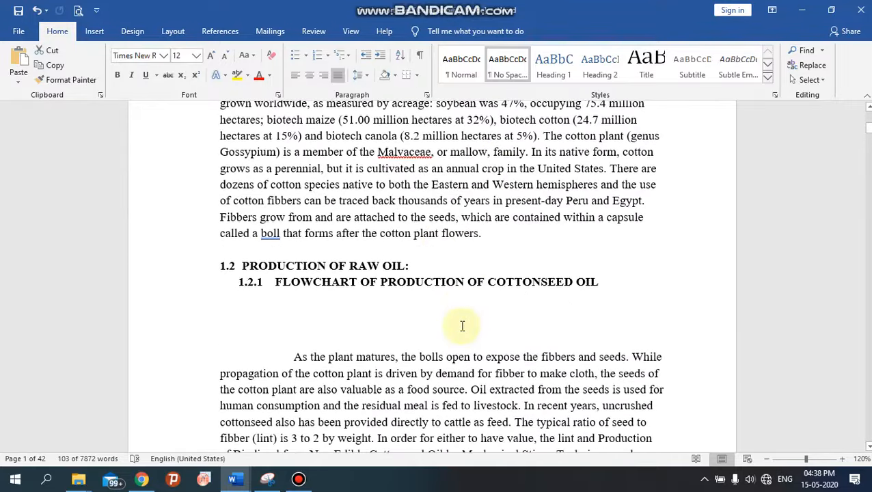
scroll(352, 260, up, 4)
scroll(351, 260, up, 4)
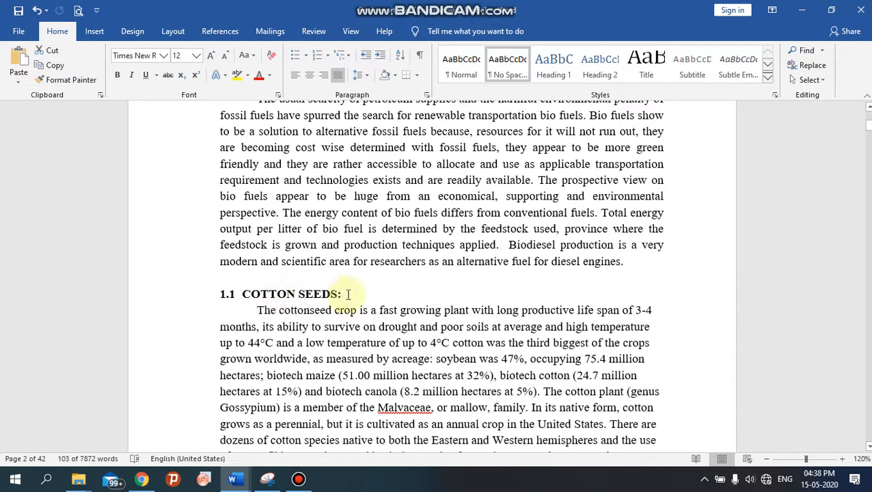
drag(339, 293, 241, 294)
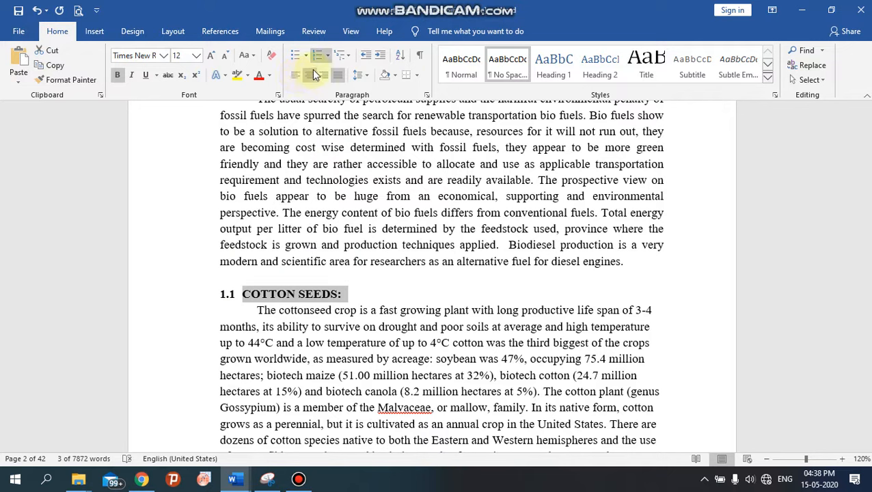
click(196, 57)
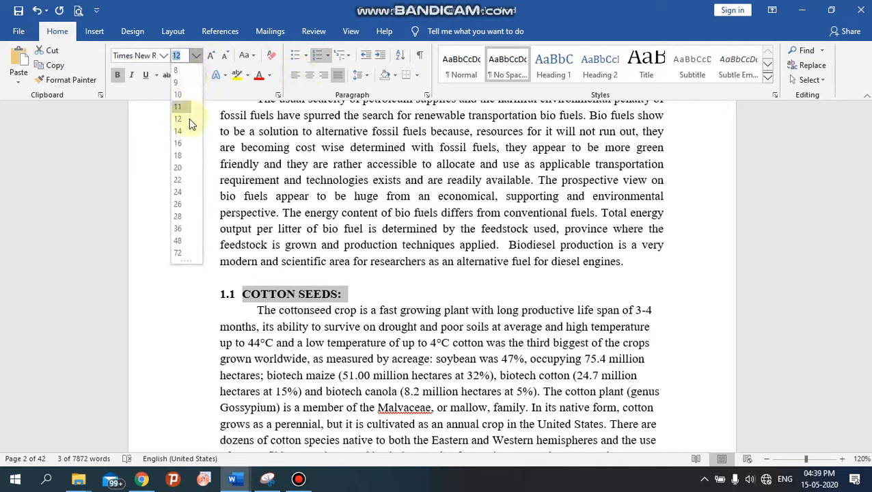
click(184, 143)
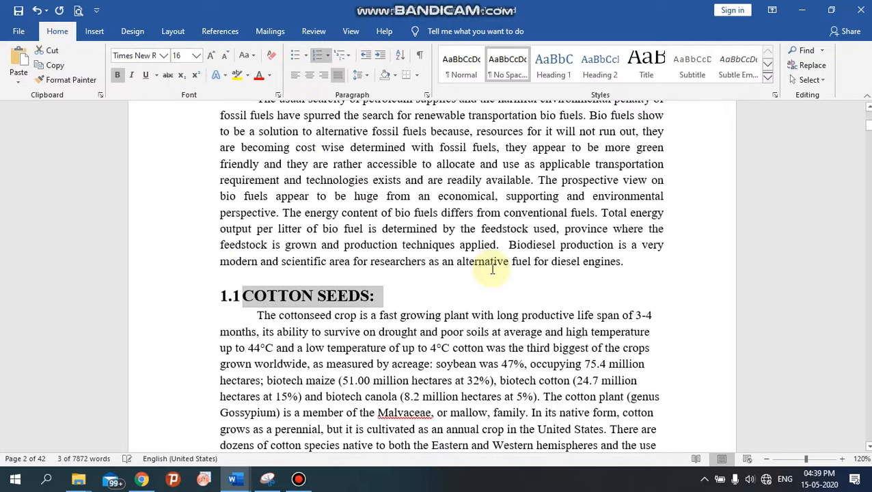
click(341, 288)
drag(385, 295, 223, 276)
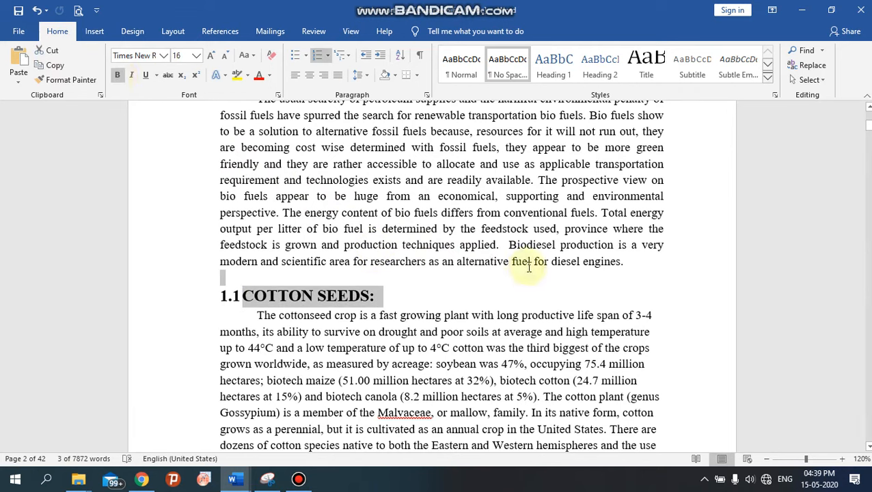
click(446, 261)
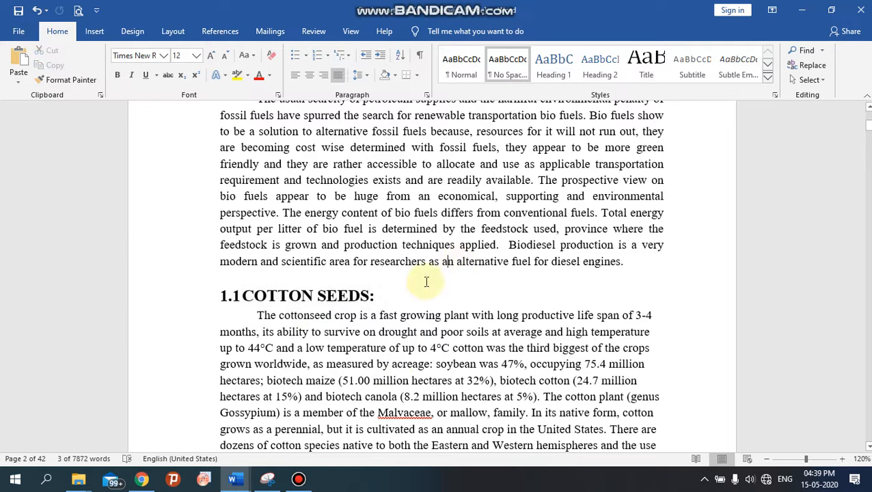
- Set the font size of the "PRODUCTION OF RAW OIL:" heading in section 1.2 to 16
scroll(405, 282, down, 5)
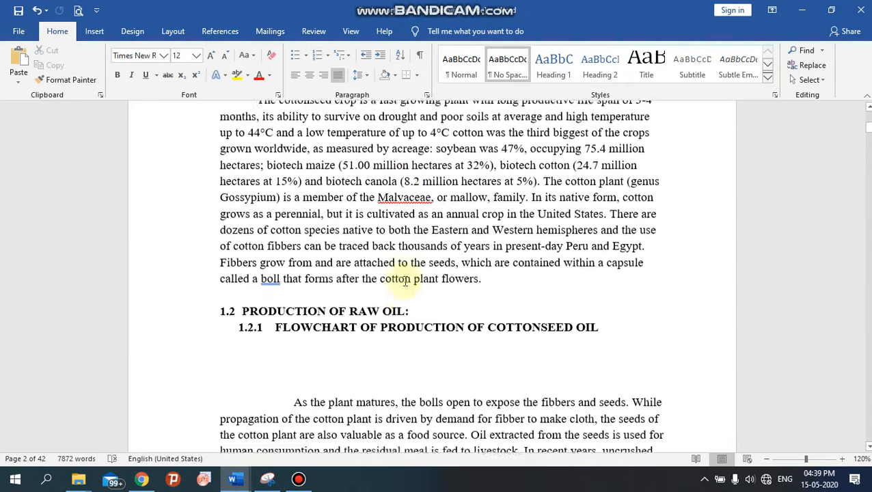
drag(409, 272, 246, 270)
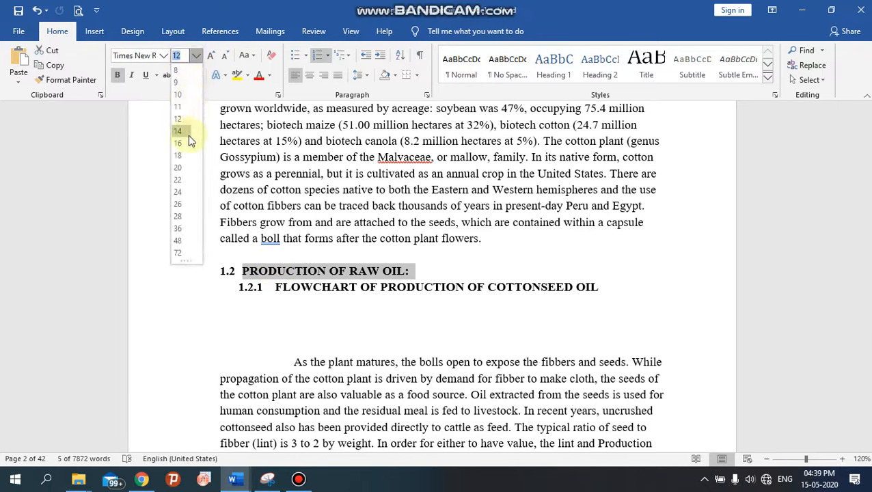
click(185, 141)
click(475, 272)
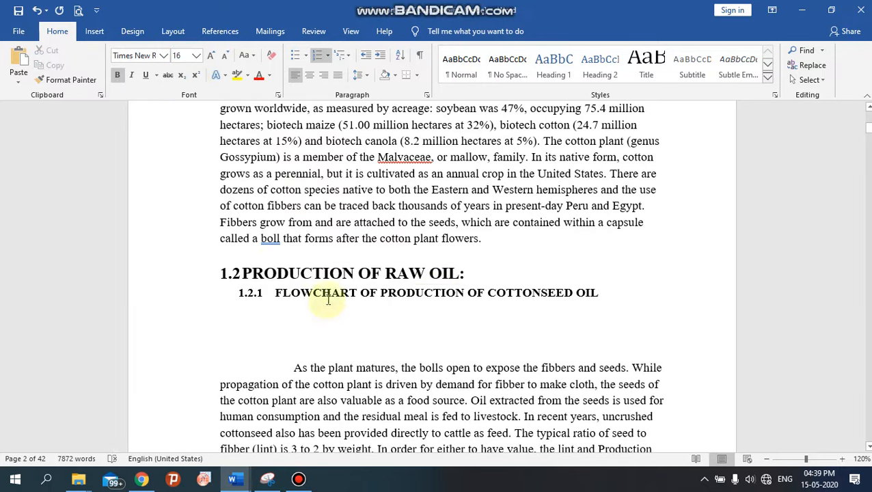
- Set the font size of the 1.2.1 subheading "FLOWCHART OF PRODUCTION OF COTTONSEED OIL" to 14
drag(602, 292, 273, 292)
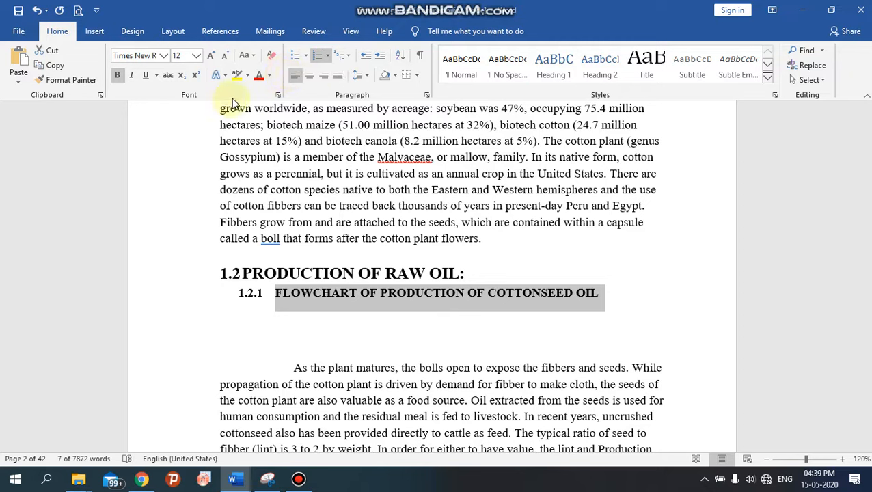
click(196, 56)
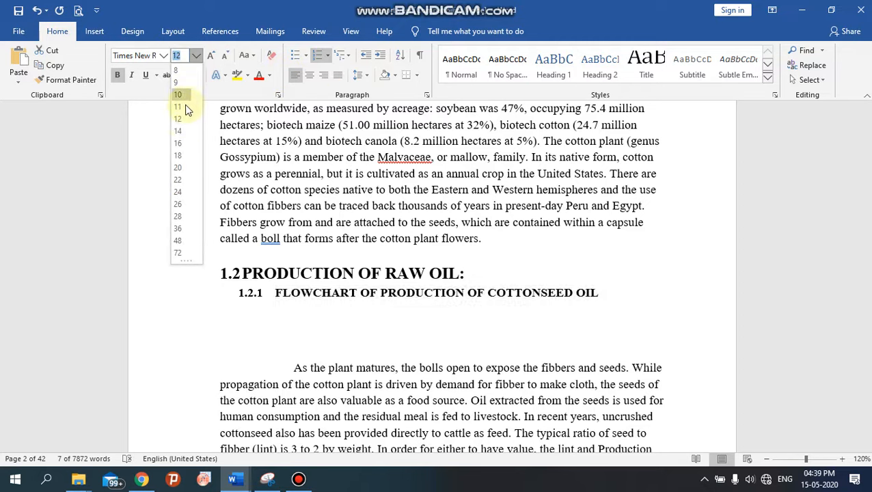
click(182, 133)
click(619, 297)
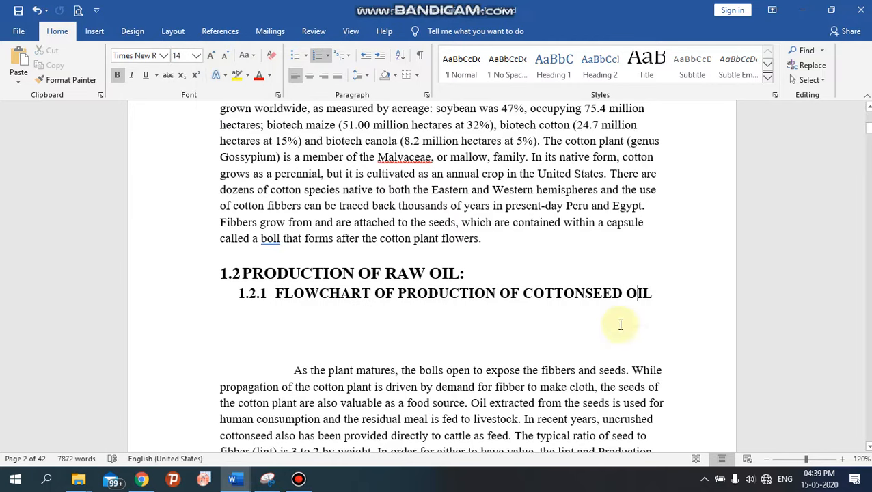
- Insert the built-in Blank header into the report and close header editing
scroll(633, 347, up, 3)
scroll(629, 347, up, 2)
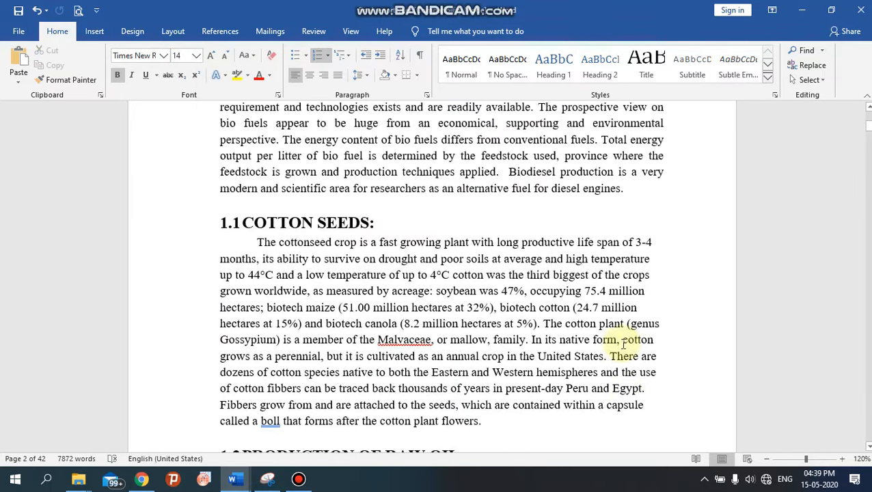
scroll(580, 345, up, 15)
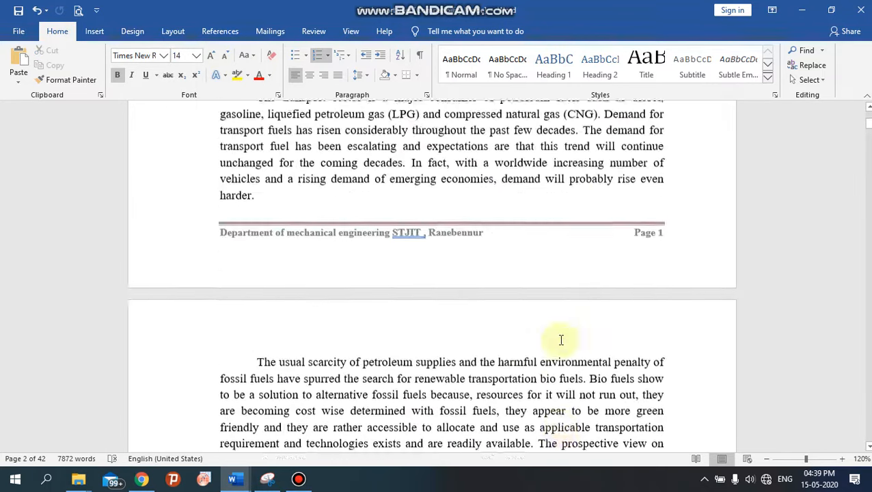
scroll(558, 345, up, 16)
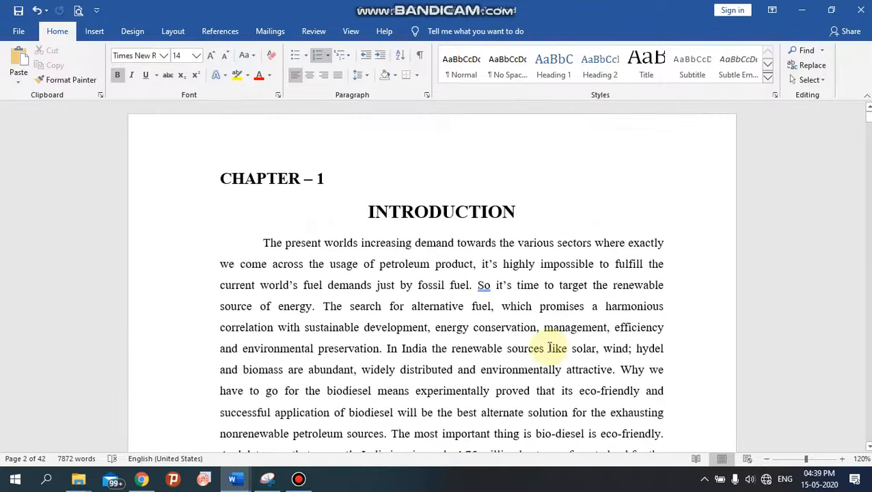
click(96, 32)
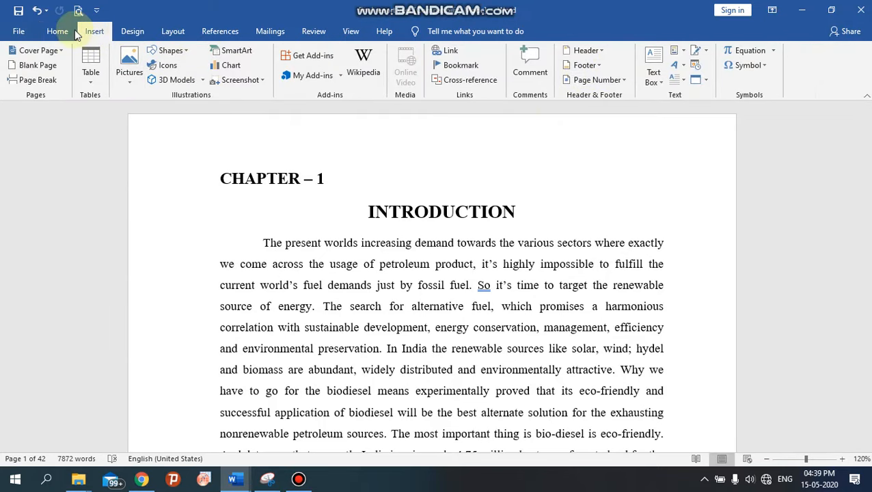
click(54, 30)
click(95, 32)
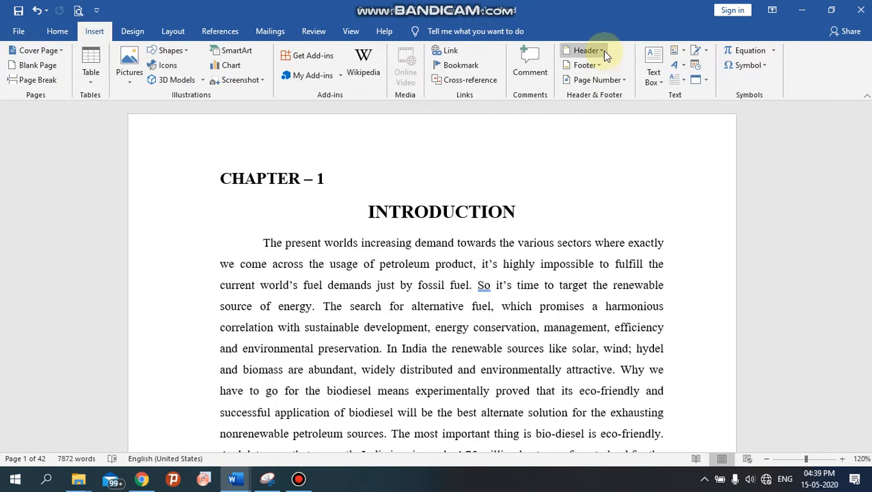
click(603, 50)
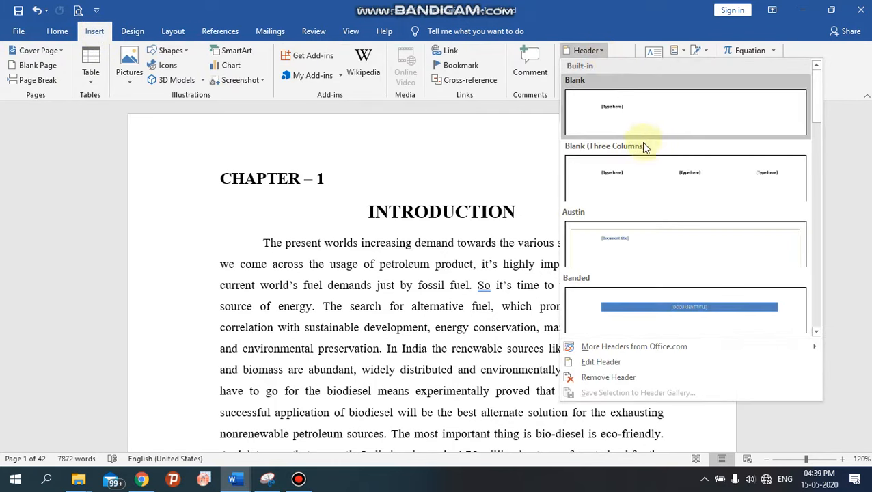
scroll(653, 248, down, 3)
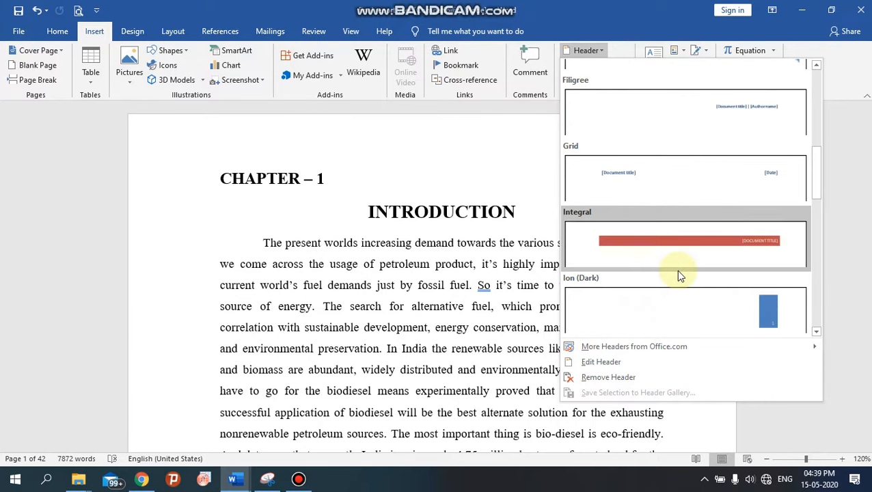
scroll(677, 275, down, 3)
scroll(663, 248, up, 6)
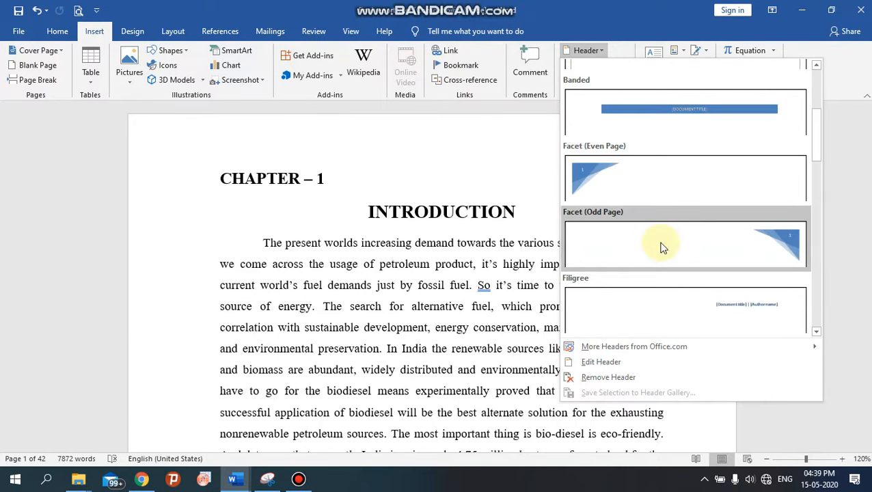
scroll(673, 229, up, 3)
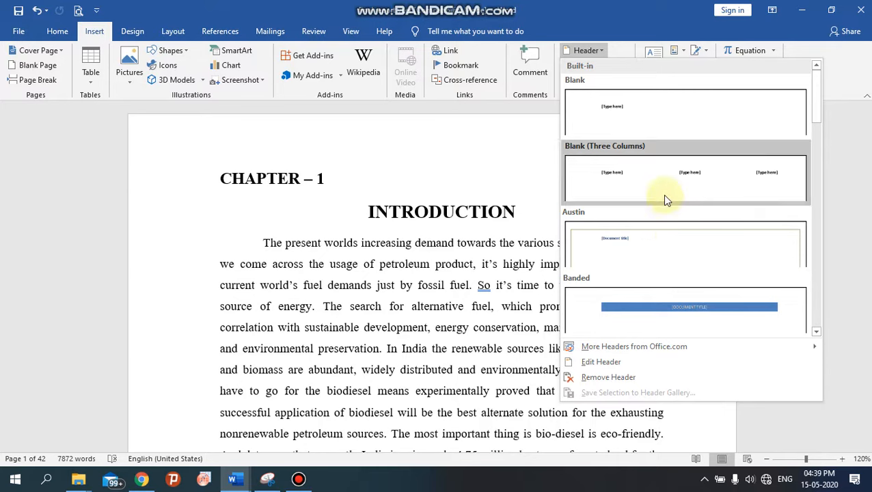
click(663, 116)
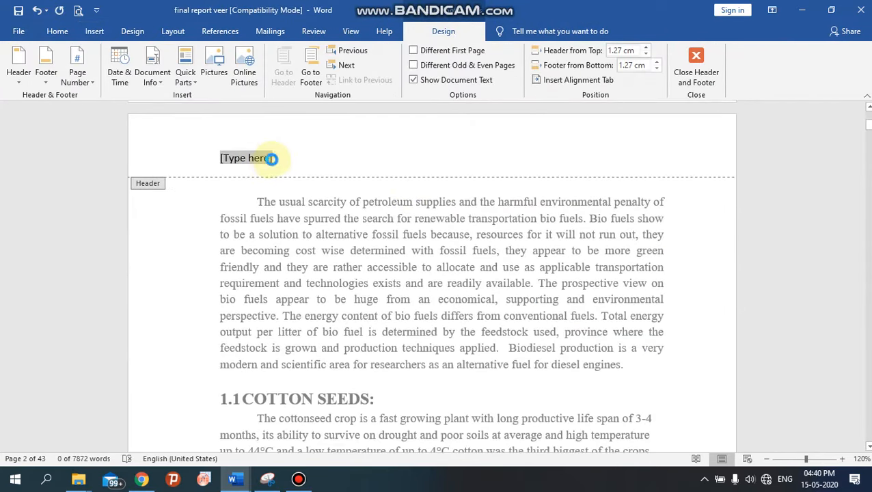
click(243, 168)
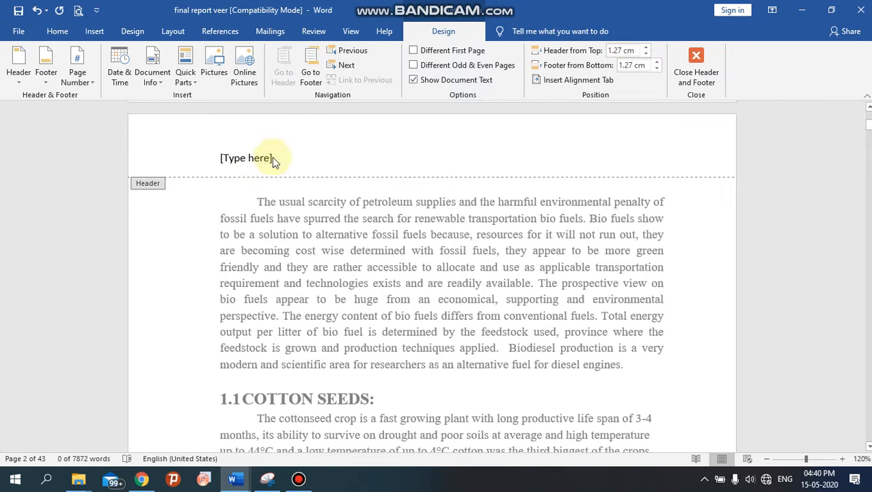
click(699, 58)
scroll(482, 225, up, 4)
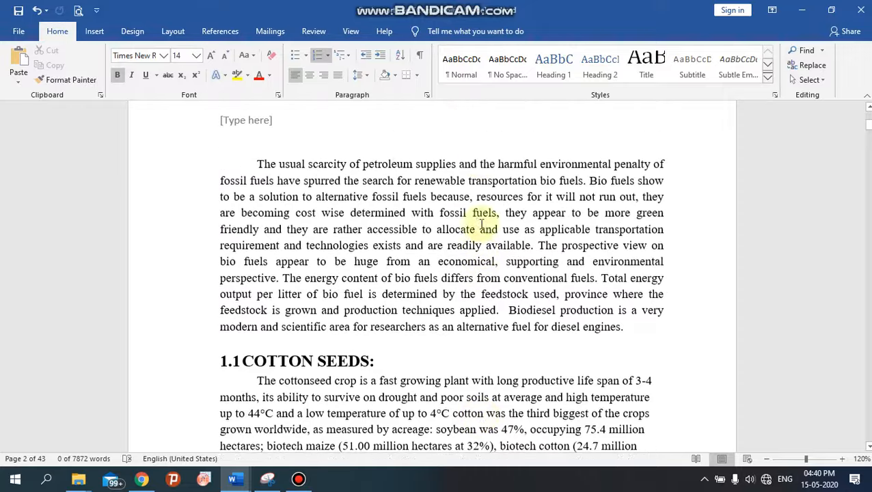
scroll(481, 226, up, 3)
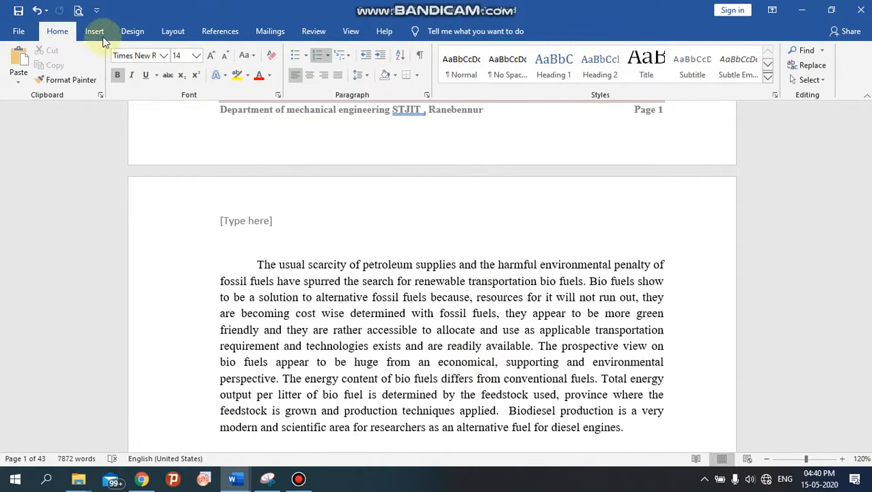
- Insert the built-in Blank footer into the report and close footer editing
click(94, 32)
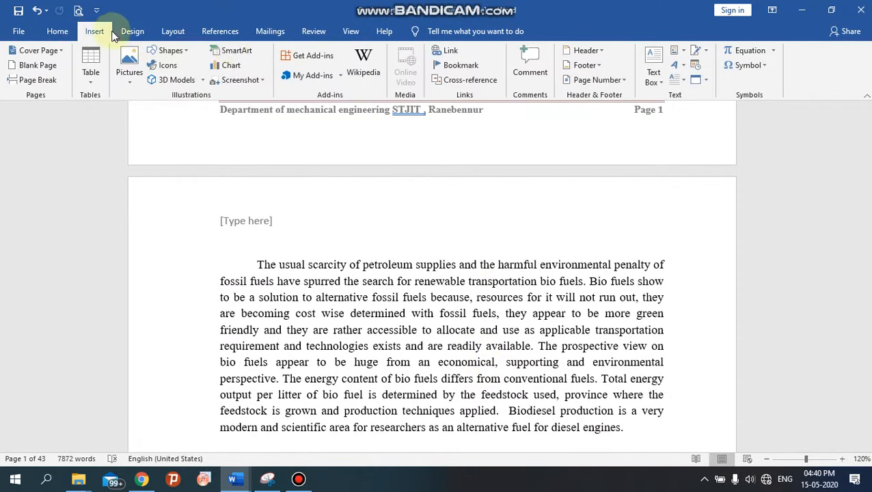
click(600, 67)
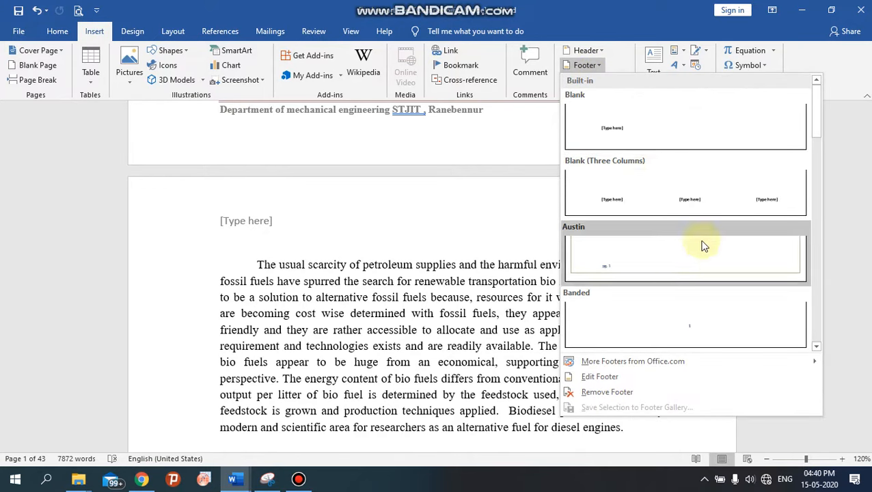
key(Escape)
scroll(636, 185, down, 15)
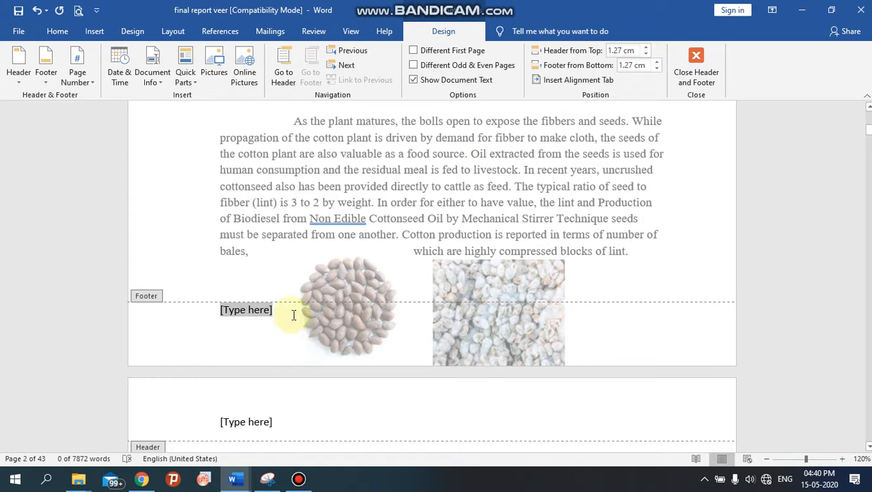
click(695, 55)
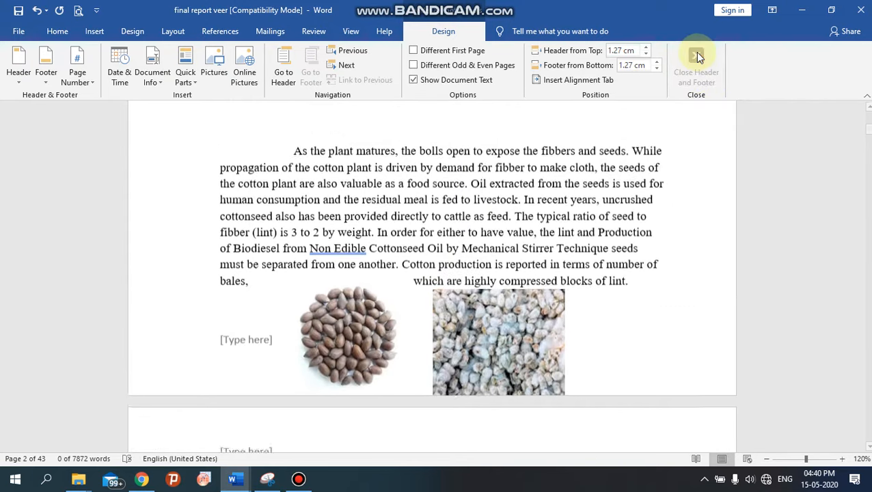
- Insert bottom-of-page page numbers in the centred Plain Number 2 style and close footer editing
scroll(503, 226, up, 1)
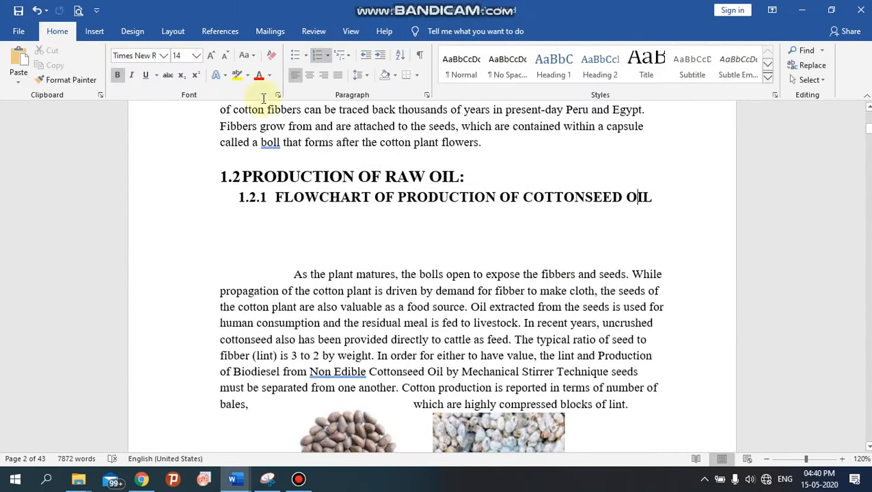
click(94, 32)
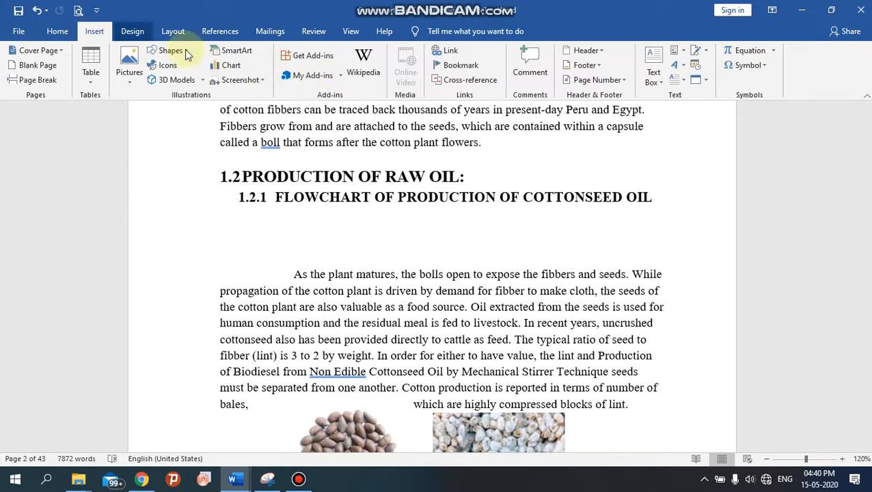
click(626, 82)
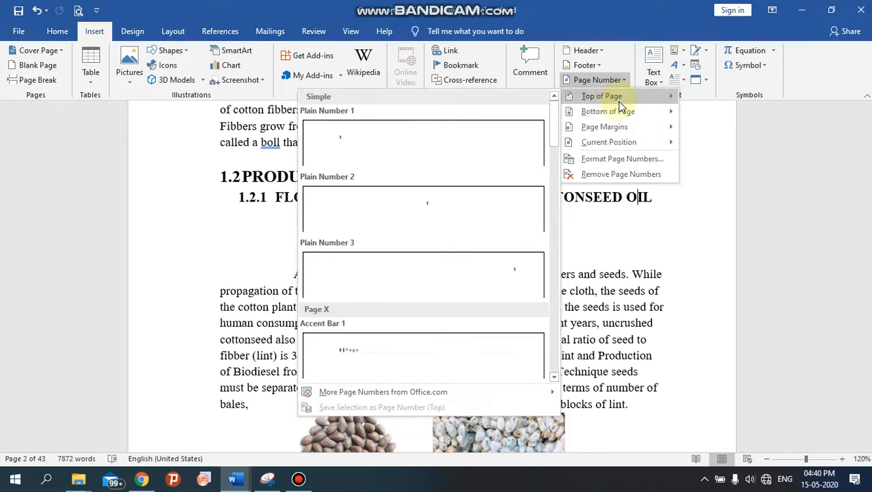
mouse_move(605, 118)
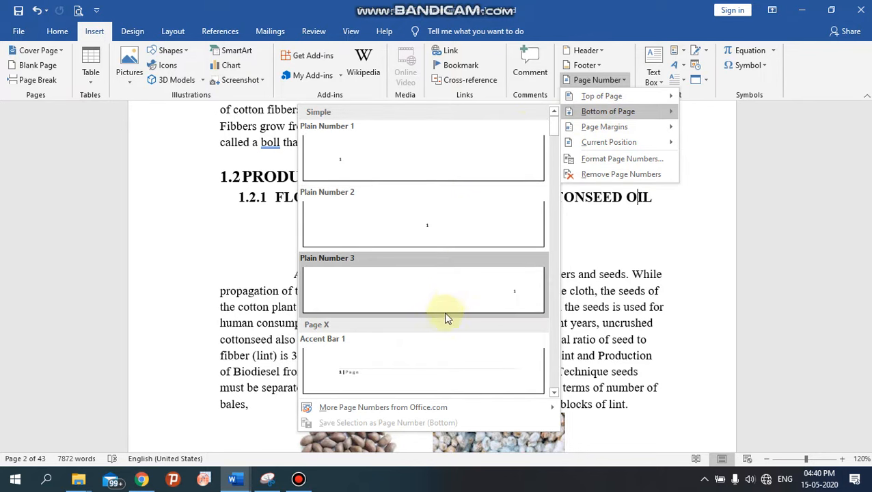
scroll(458, 329, down, 3)
scroll(448, 320, up, 3)
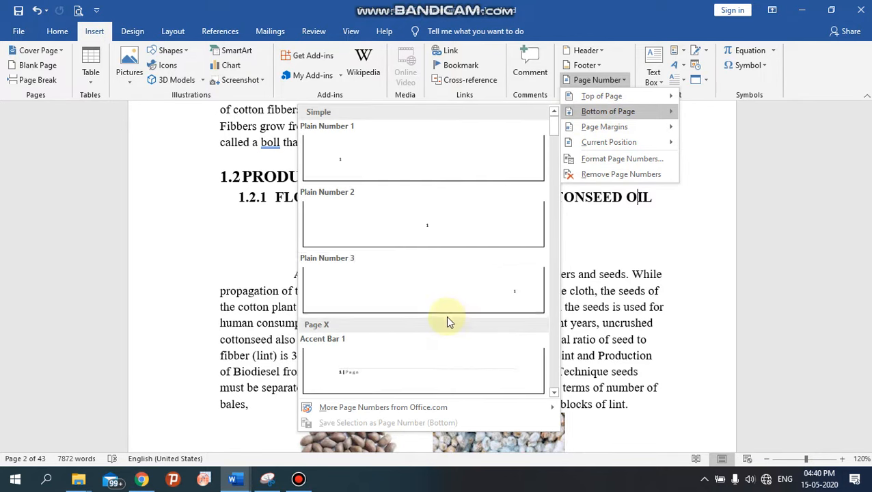
click(433, 224)
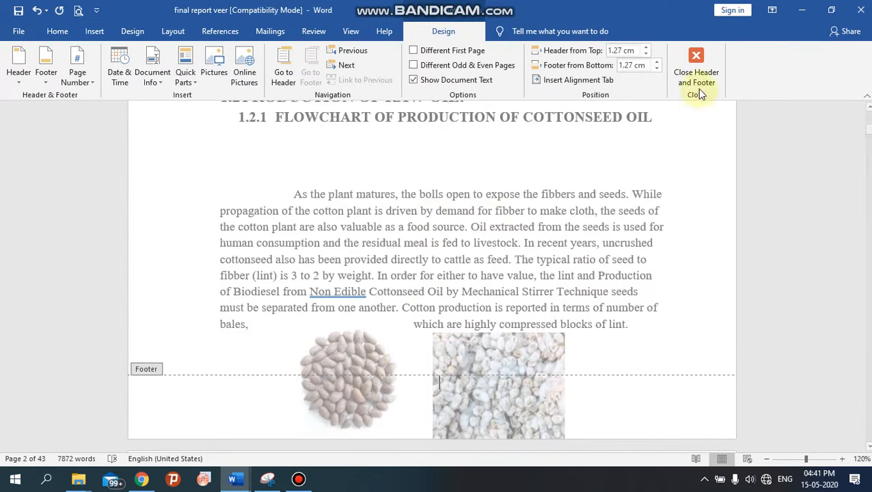
click(696, 61)
- Format the page numbers so that the report's numbering starts at 20
scroll(612, 213, up, 10)
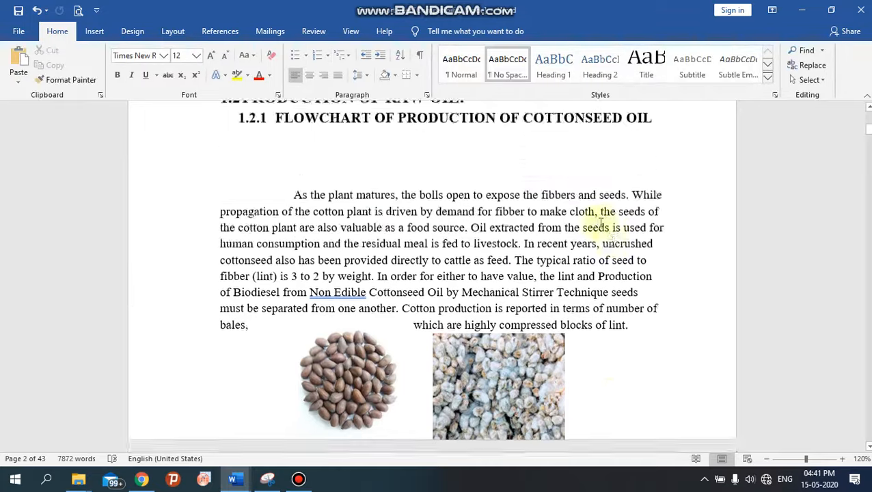
scroll(587, 237, up, 10)
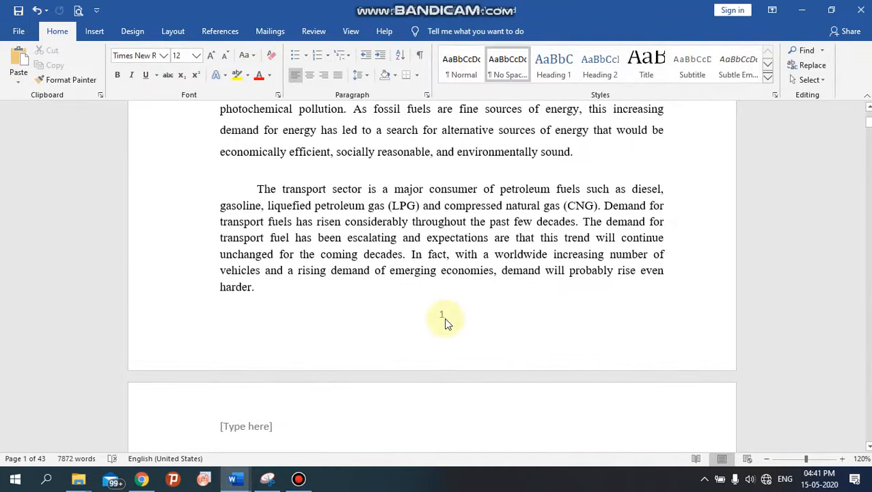
scroll(506, 311, up, 4)
scroll(506, 311, down, 10)
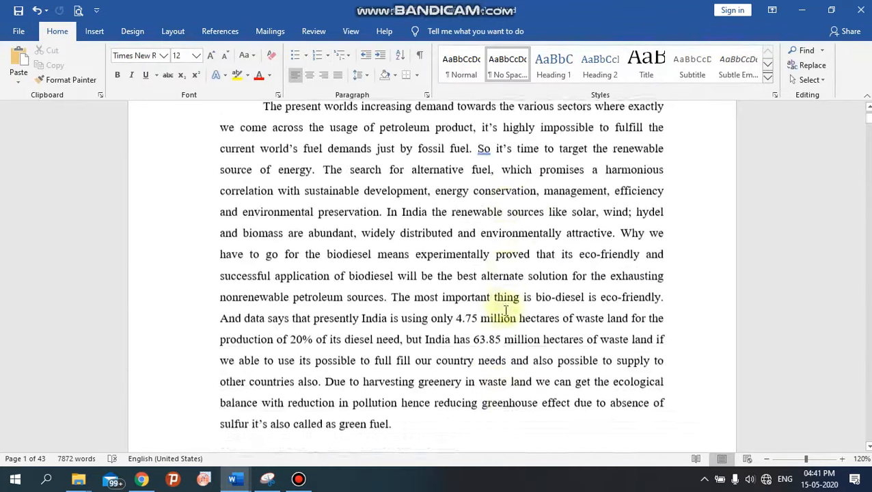
scroll(483, 308, down, 2)
scroll(477, 310, up, 1)
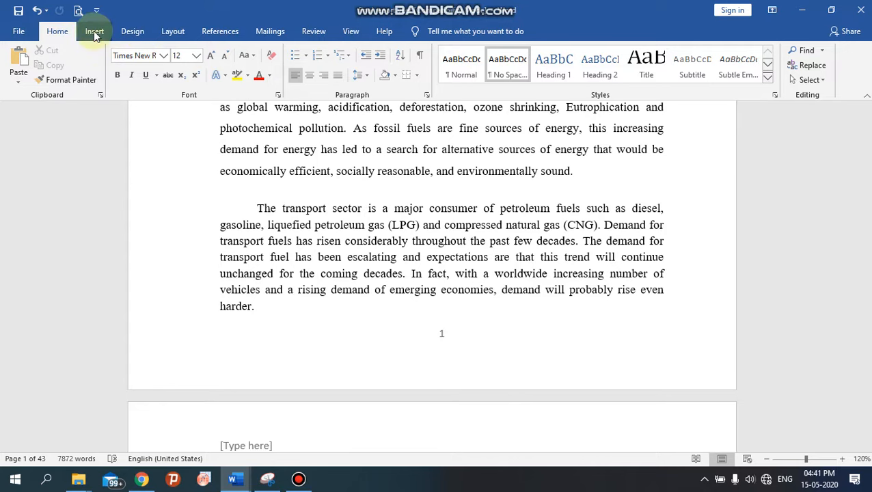
click(95, 32)
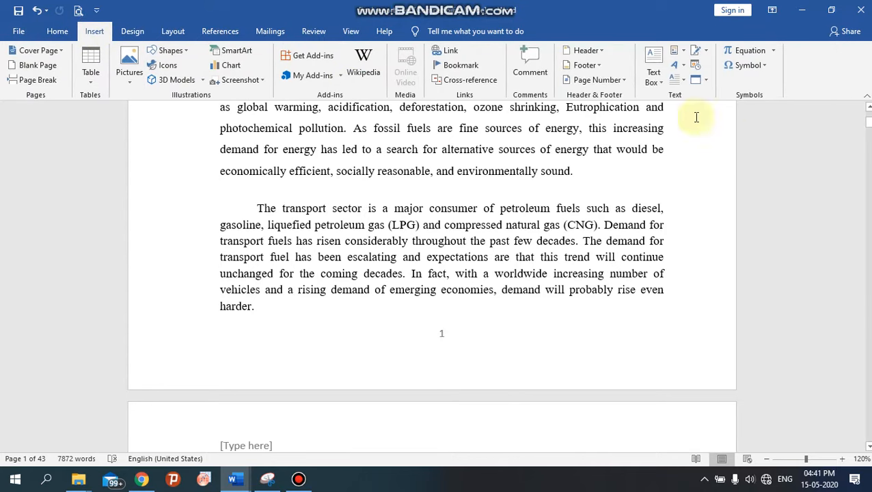
click(623, 79)
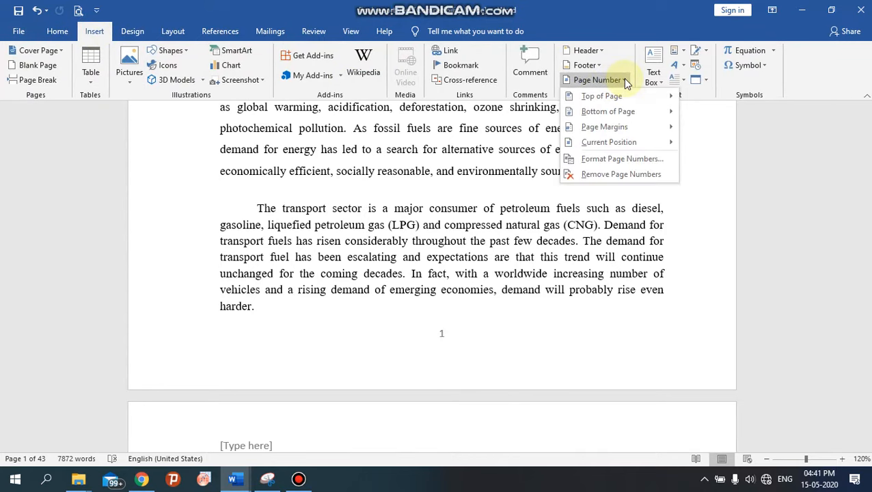
click(615, 158)
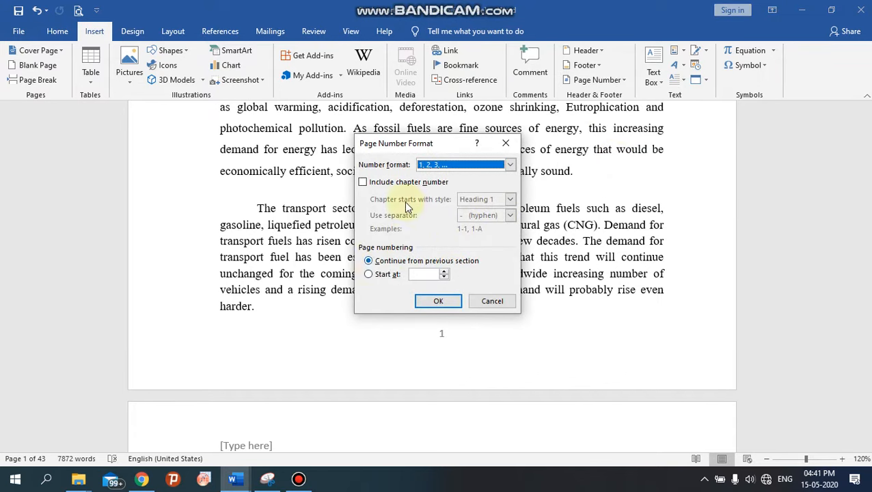
drag(448, 145, 562, 99)
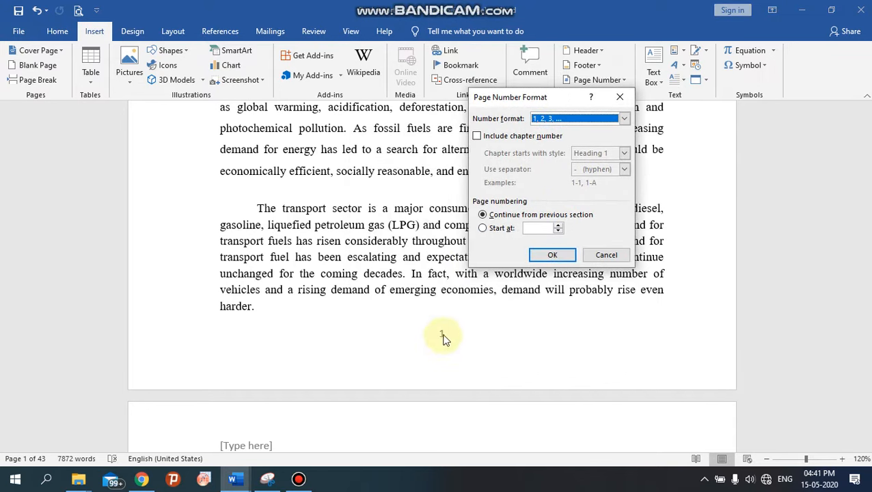
click(485, 229)
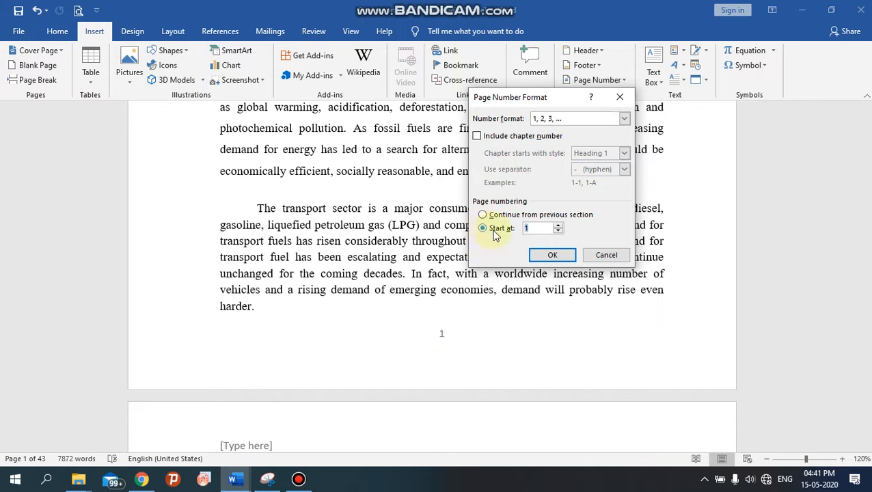
text(20)
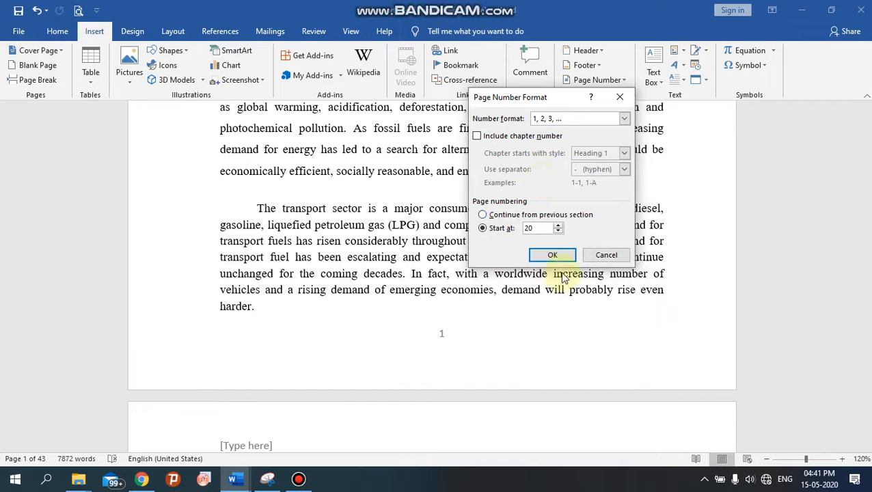
click(551, 255)
- Examine the page numbering at the foot of the report's opening pages, ending at the Chapter 1 heading
scroll(605, 262, down, 2)
scroll(542, 243, up, 10)
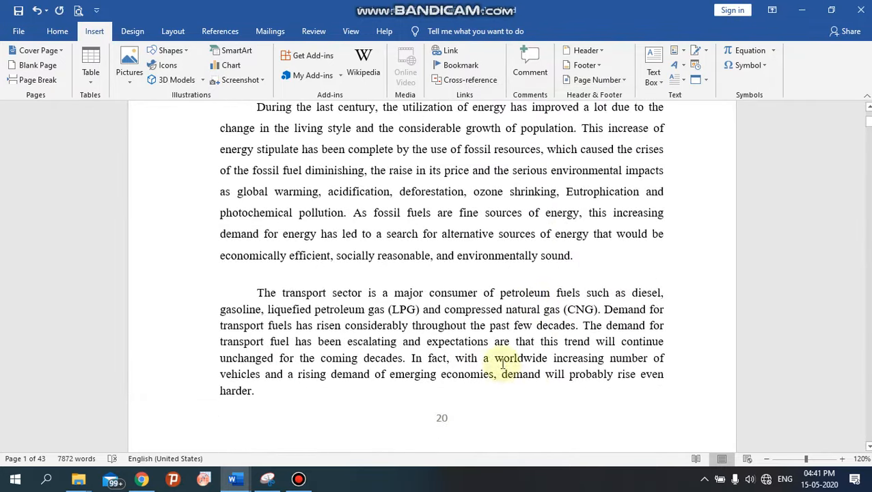
scroll(504, 364, up, 10)
scroll(475, 330, down, 3)
scroll(475, 331, down, 8)
scroll(513, 312, up, 7)
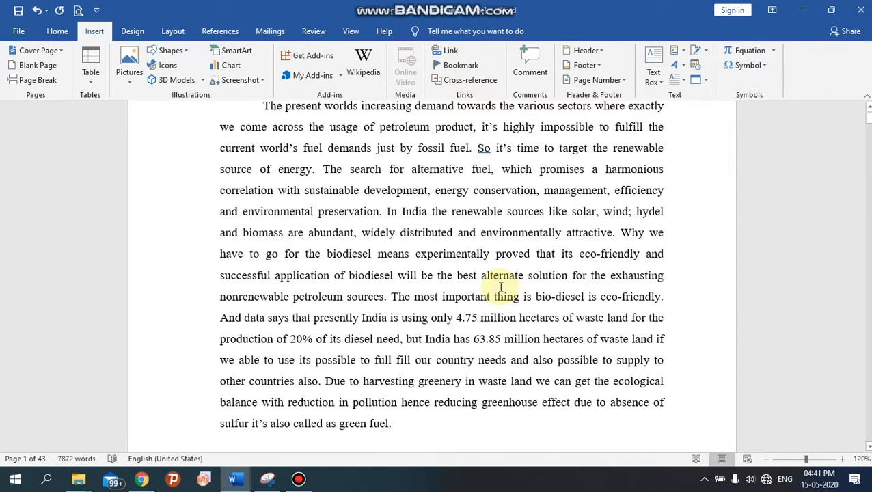
scroll(502, 287, up, 3)
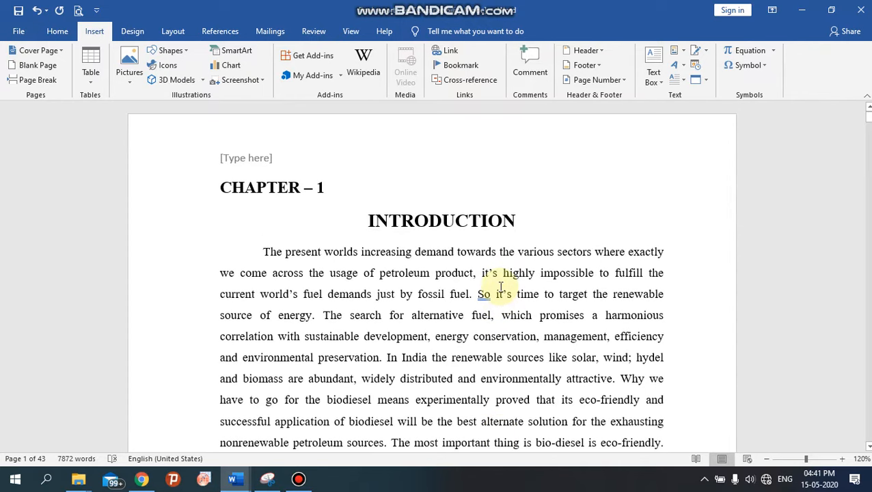